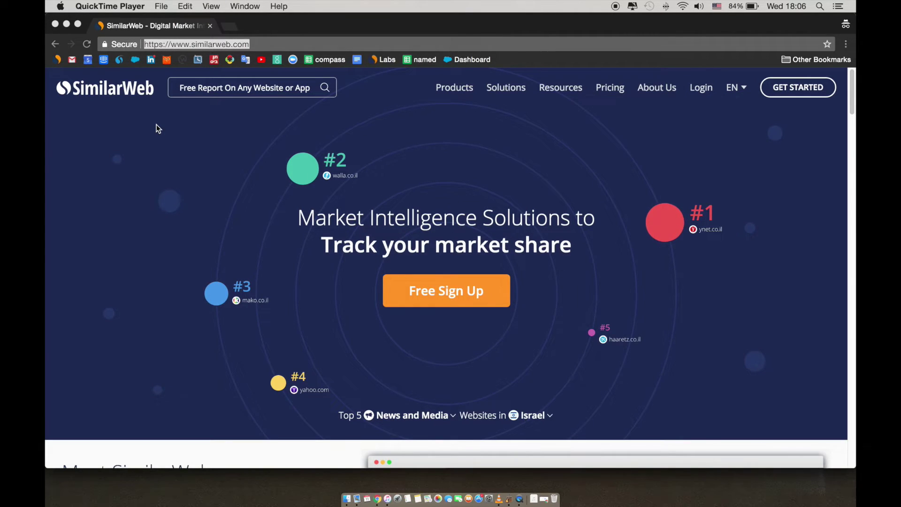
Start a free SimilarWeb account through Free Sign Up and Try SimilarWeb
click(181, 45)
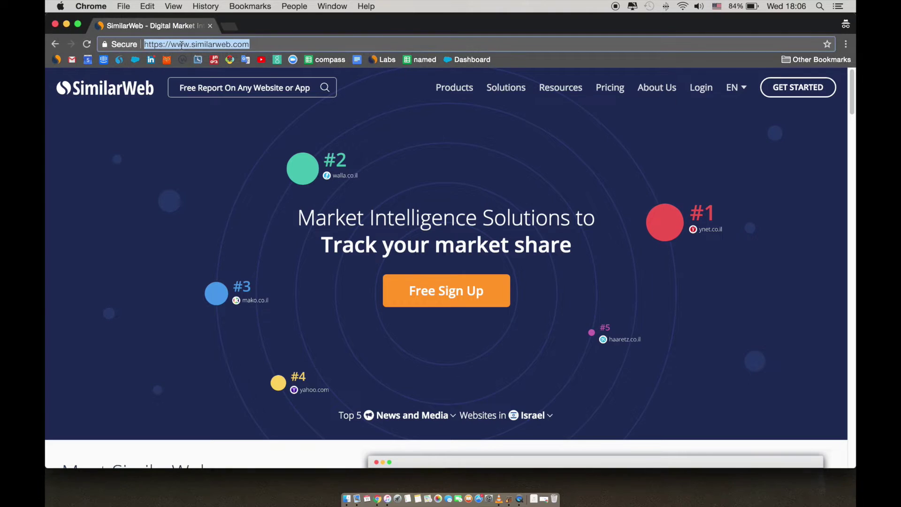
click(175, 120)
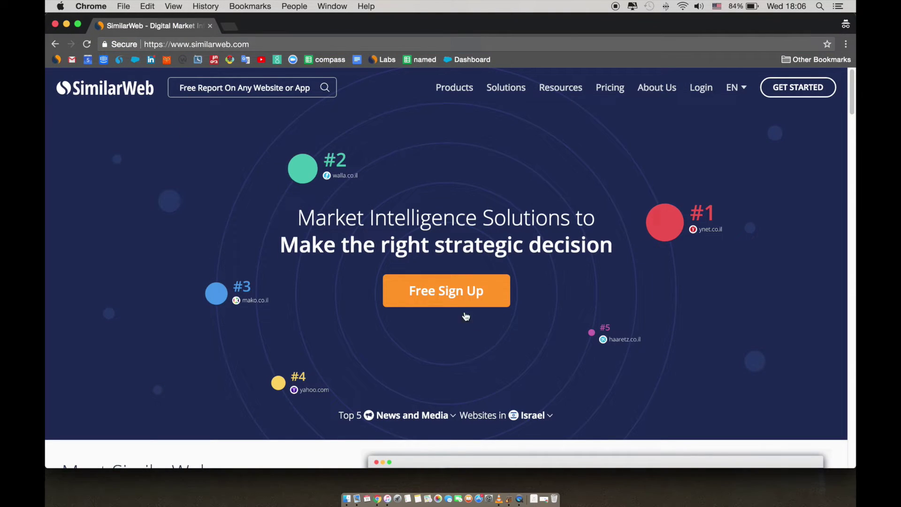
click(459, 299)
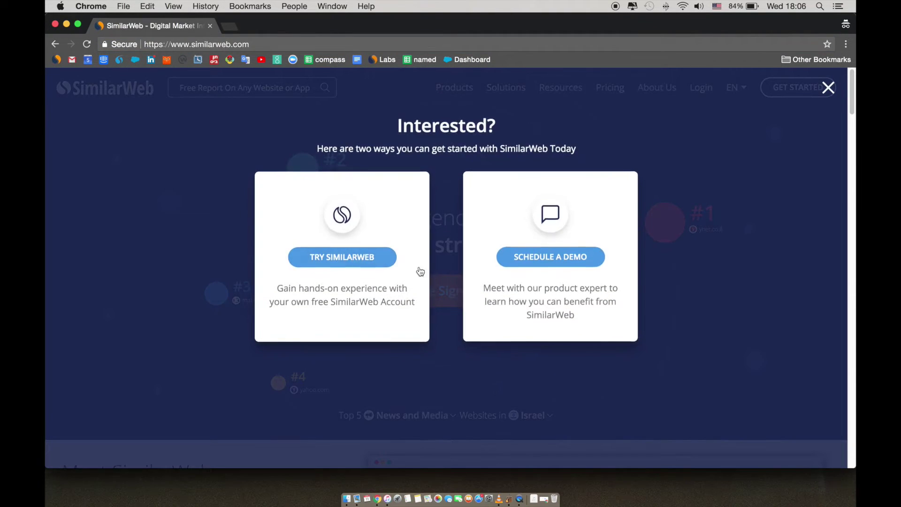
click(375, 261)
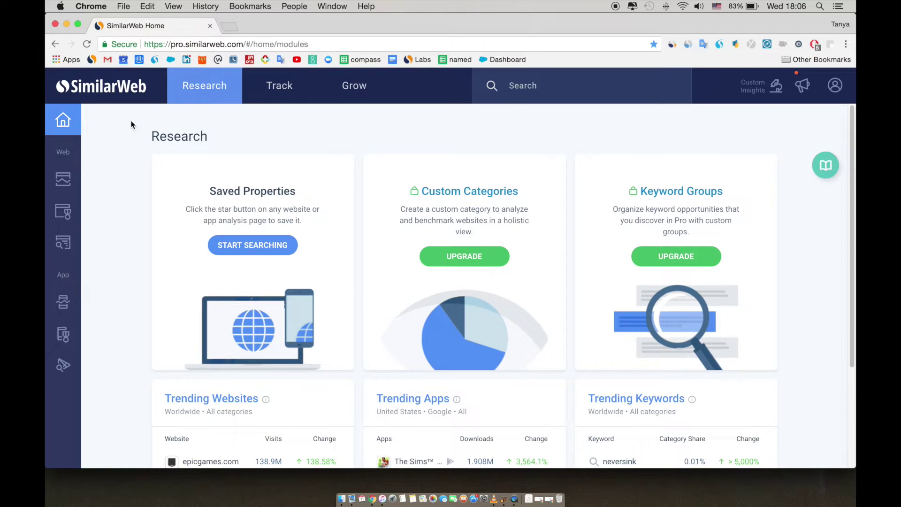
Review the Research home, where epicgames.com leads Trending Websites at 138.9M visits
mouse_move(205, 94)
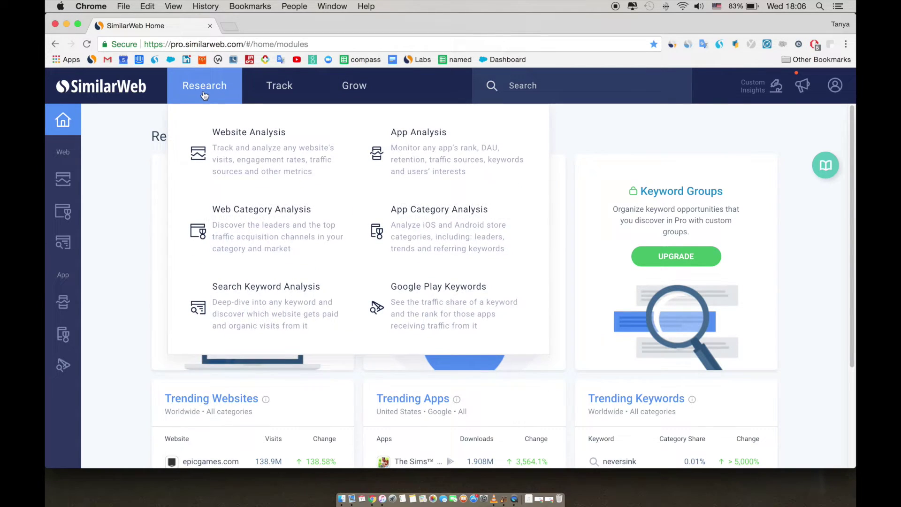
mouse_move(275, 96)
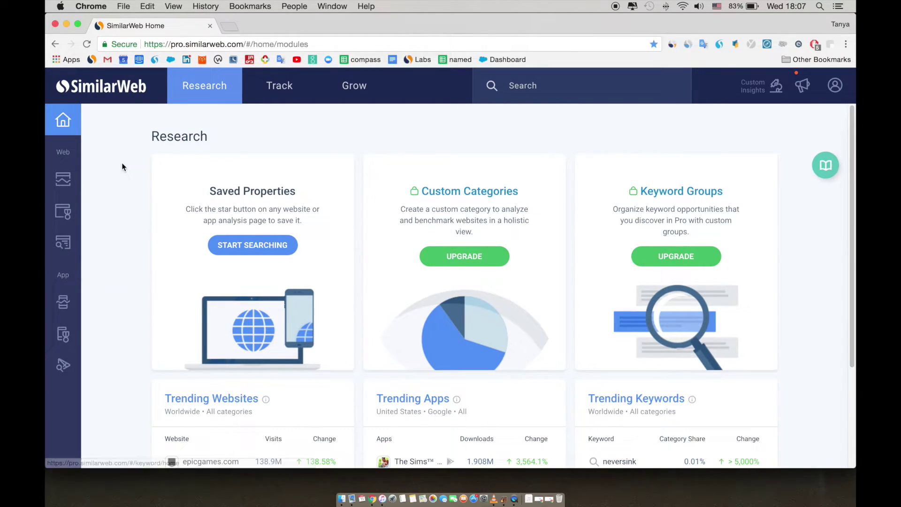
In Website Analysis, search 'hm' and open the hm.com Website Overview report
click(64, 180)
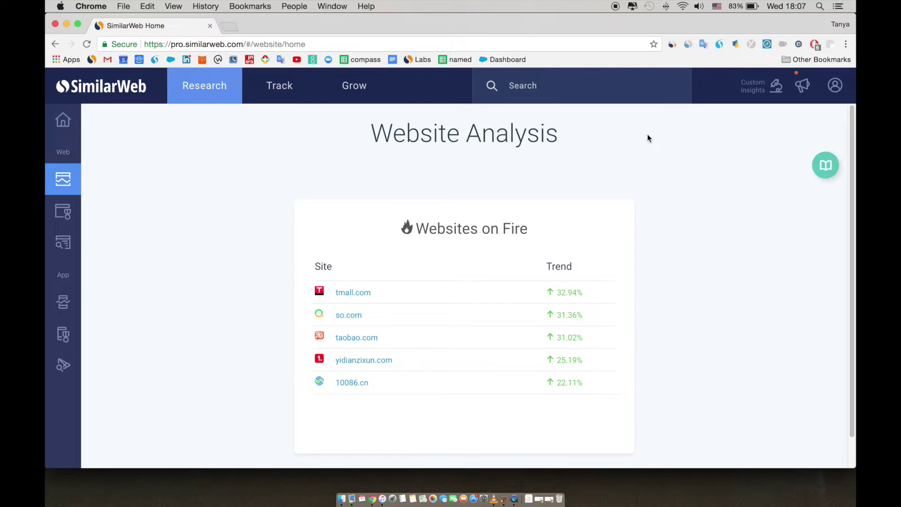
click(557, 81)
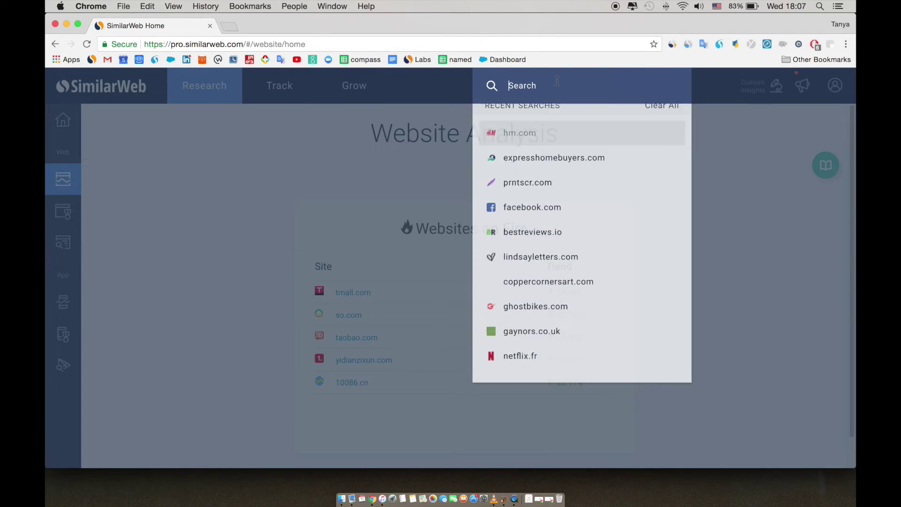
text(hm)
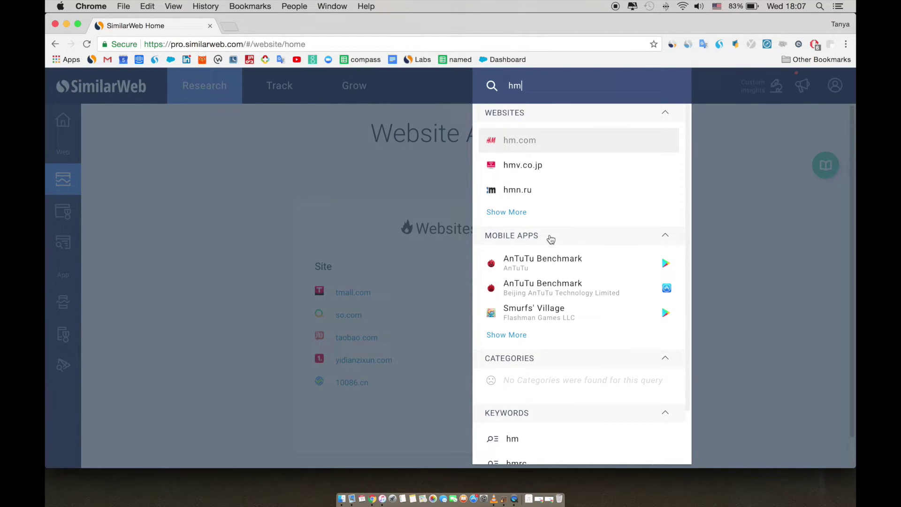
click(531, 142)
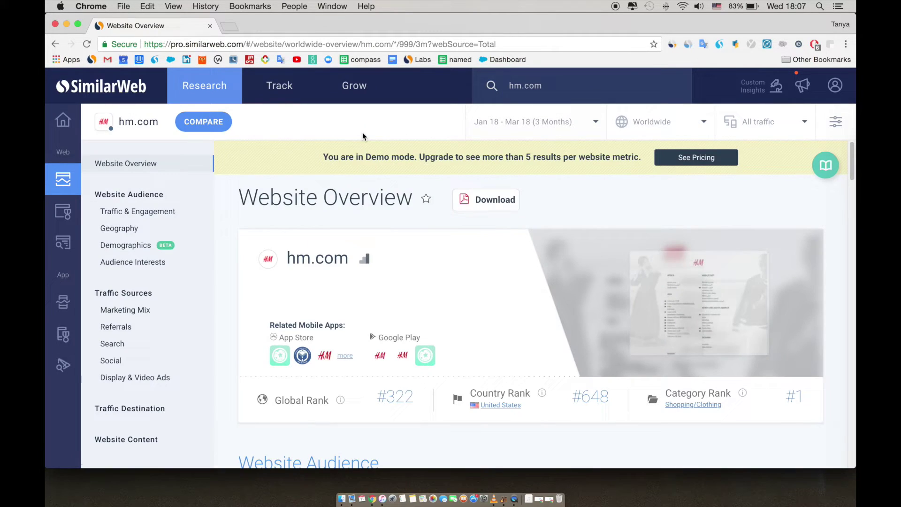
Collapse and re-expand the Traffic Sources and Website Audience sidebar sections
click(111, 295)
click(110, 296)
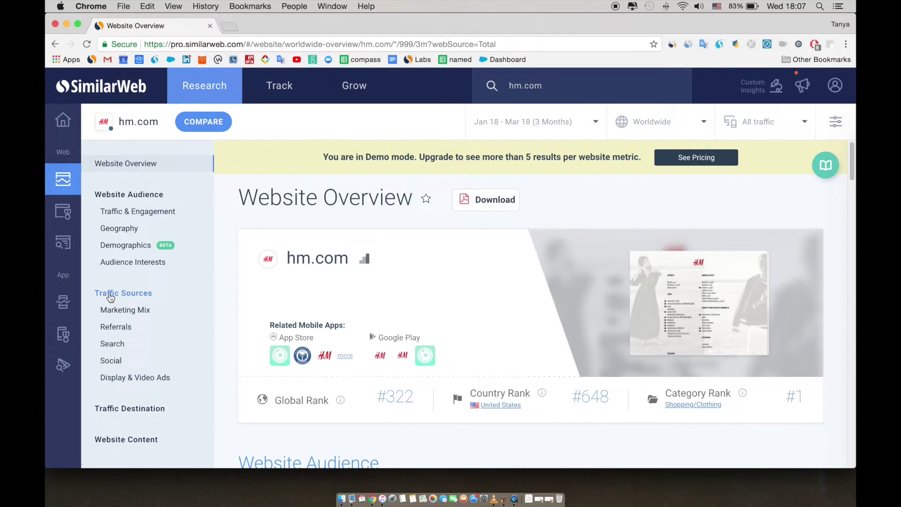
click(151, 198)
click(151, 197)
Try Last 28 Days, Last 1 Month and custom months, then settle on Last 3 Months (Jan–Mar 2018)
click(564, 132)
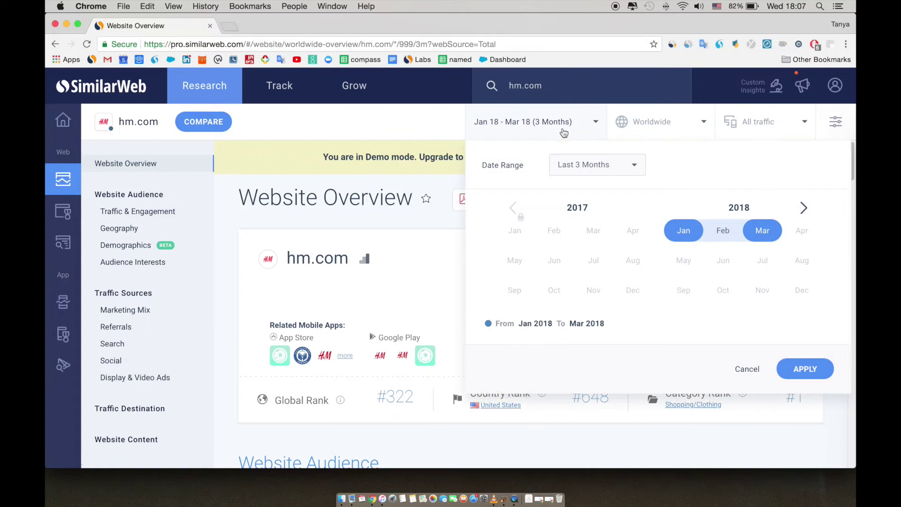
click(594, 170)
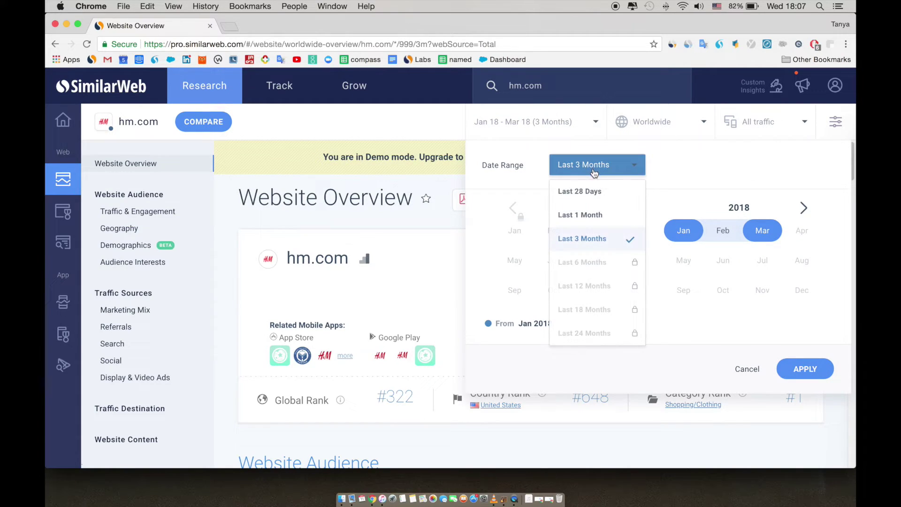
click(596, 199)
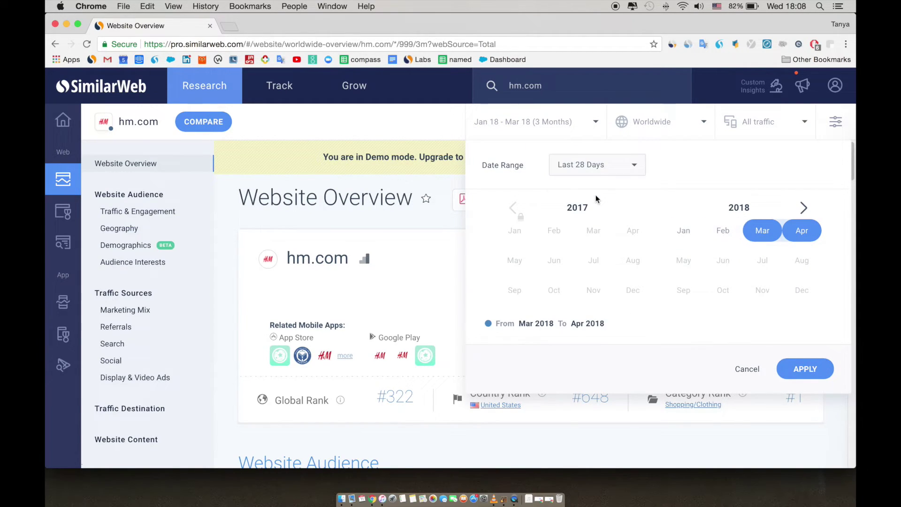
click(596, 165)
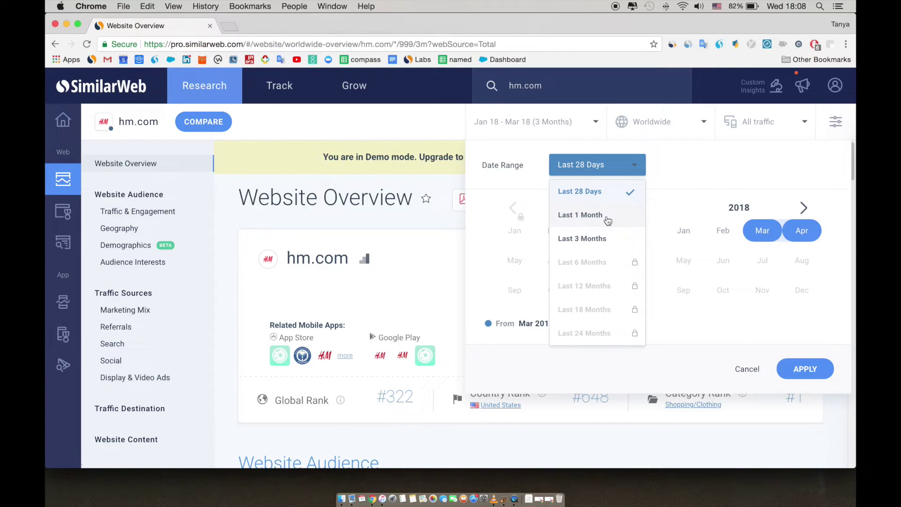
click(606, 215)
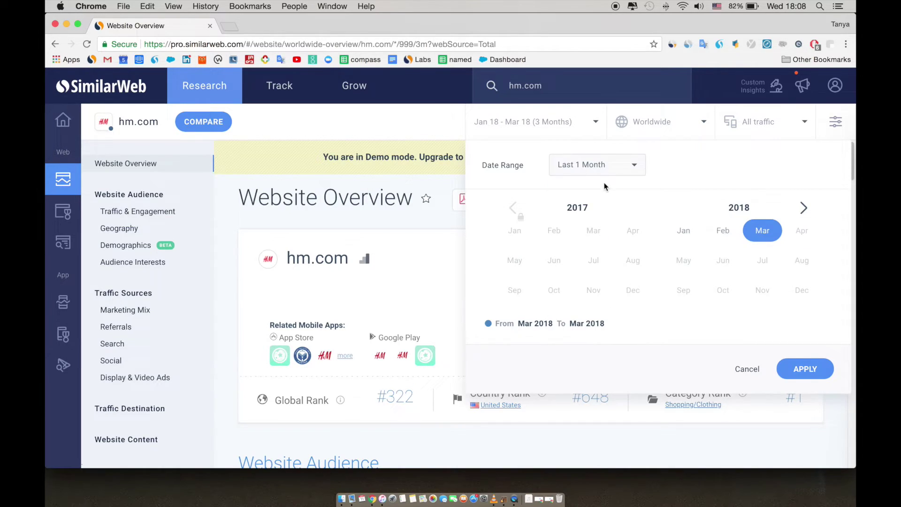
click(603, 173)
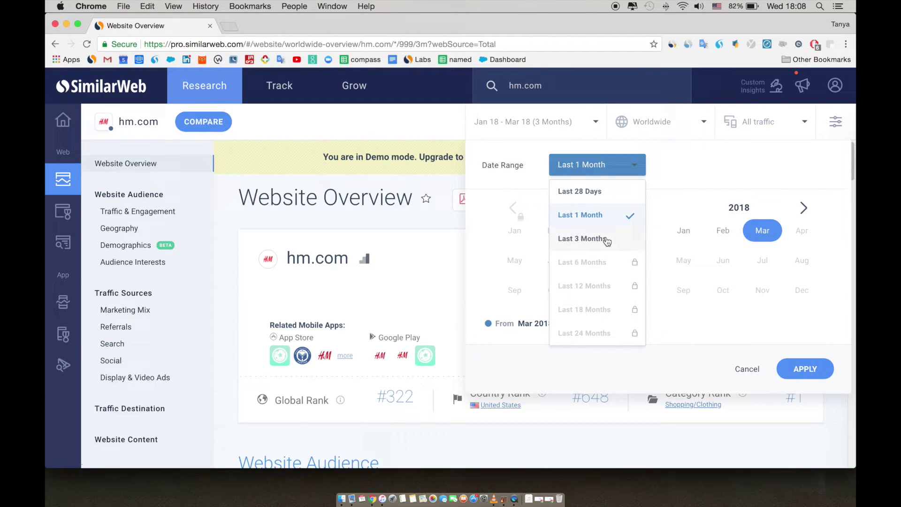
click(607, 239)
click(726, 233)
click(683, 229)
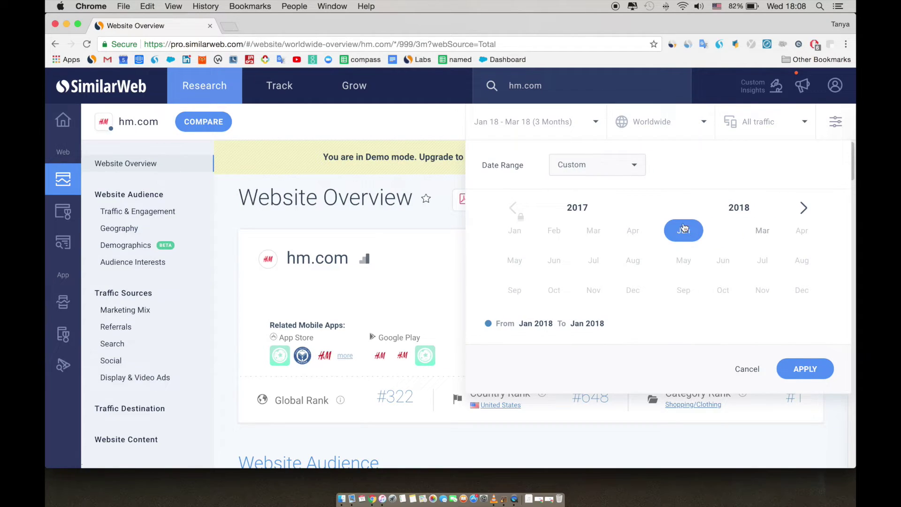
click(601, 165)
click(607, 238)
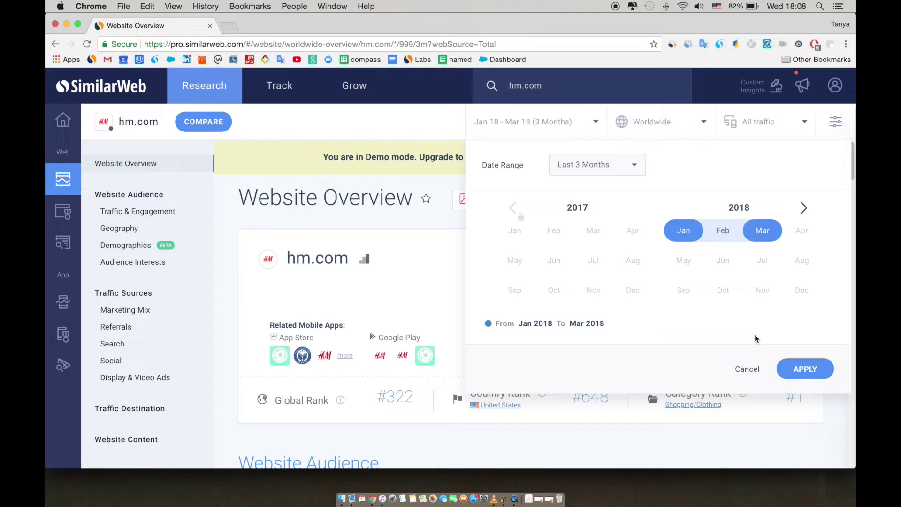
click(810, 378)
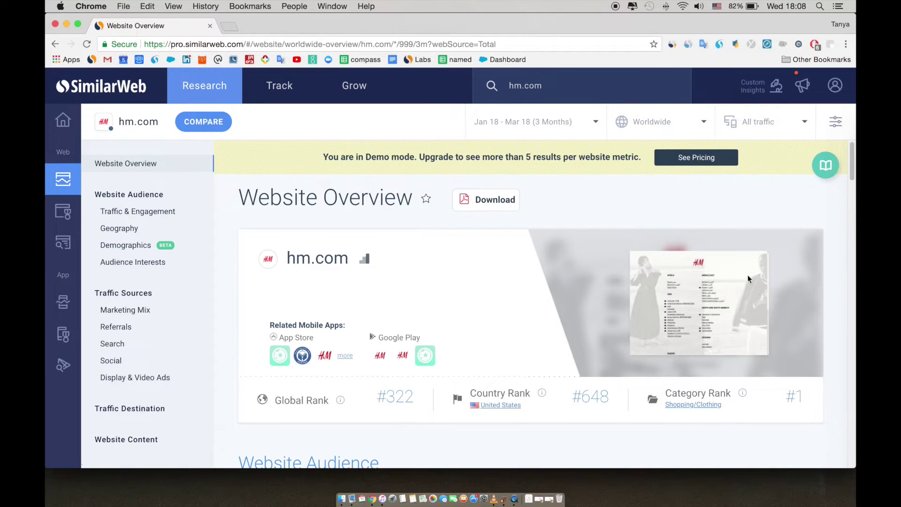
click(637, 131)
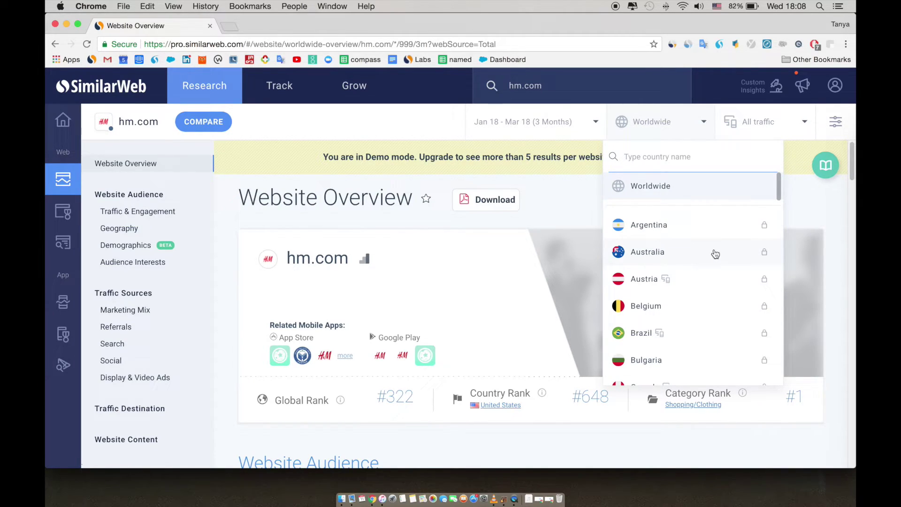
scroll(715, 254, down, 12)
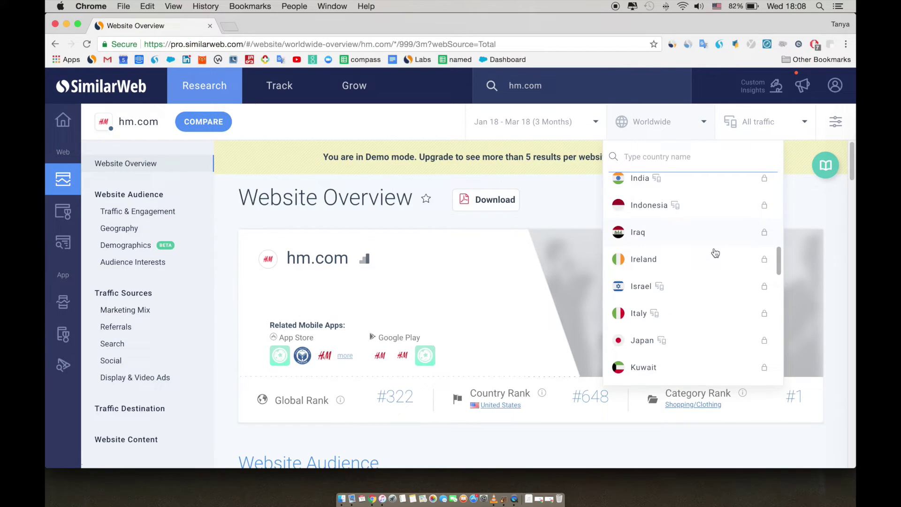
scroll(716, 254, down, 8)
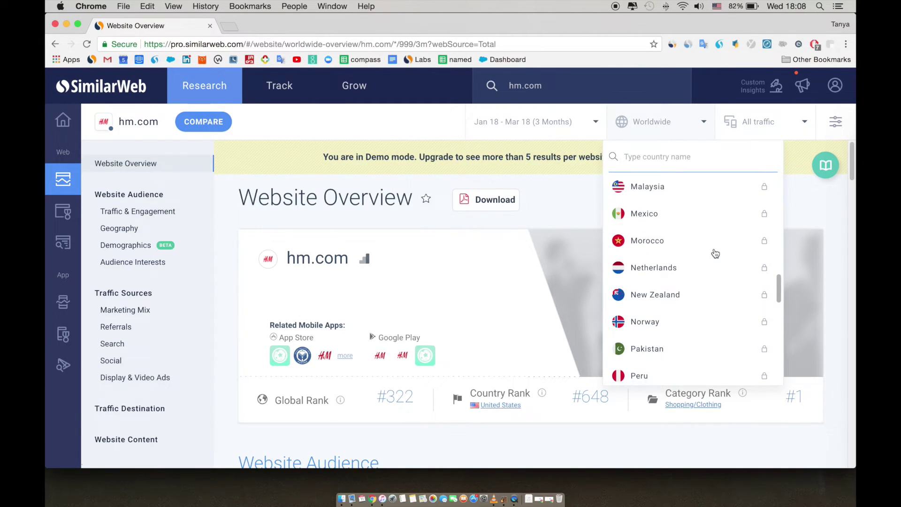
scroll(716, 254, down, 2)
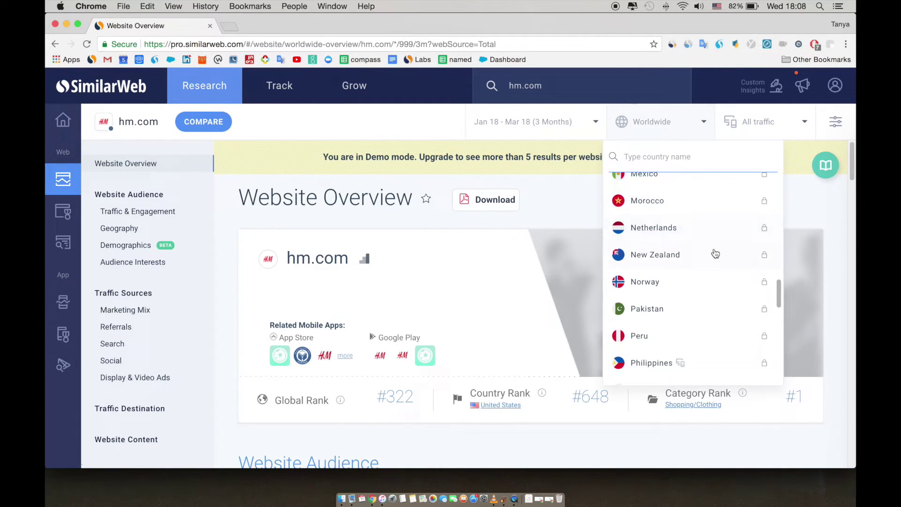
scroll(714, 254, up, 20)
click(718, 130)
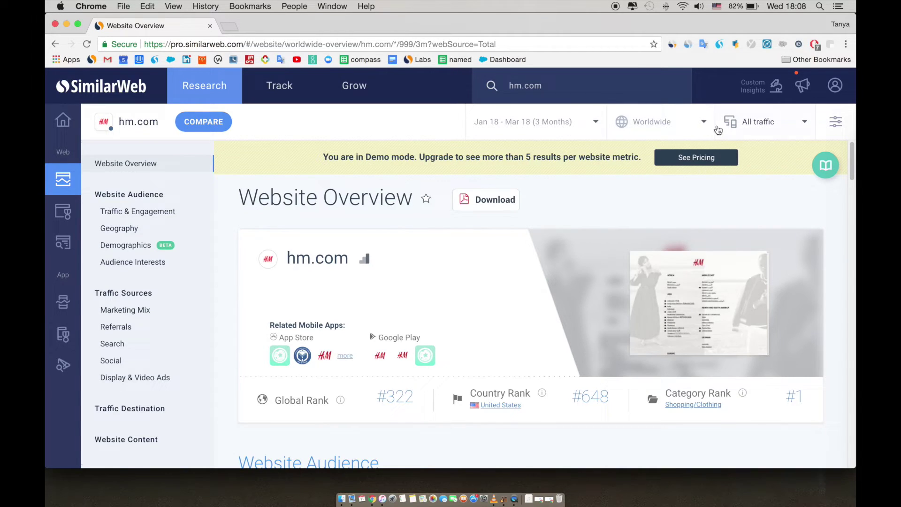
click(735, 126)
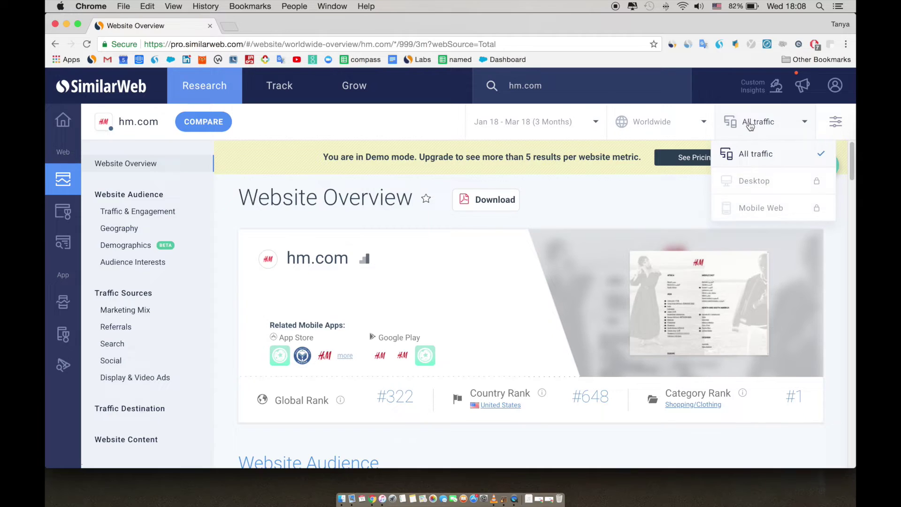
click(750, 123)
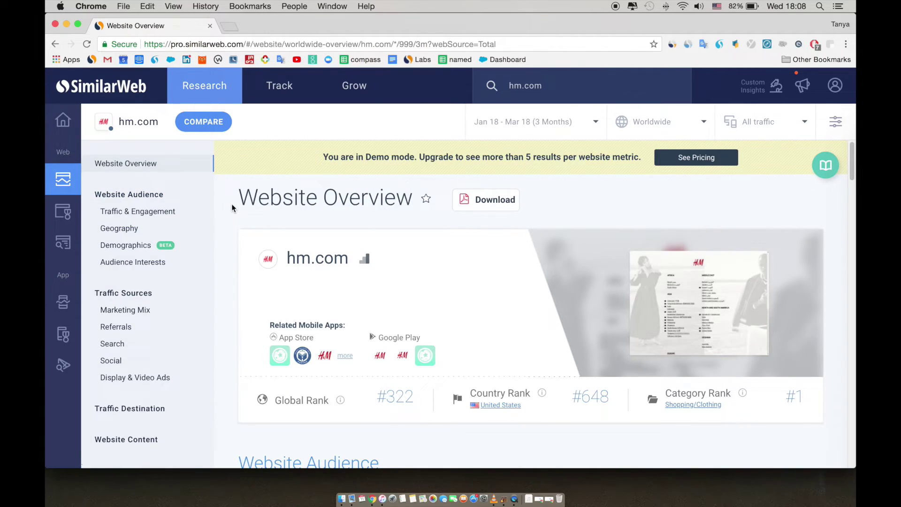
scroll(232, 207, down, 2)
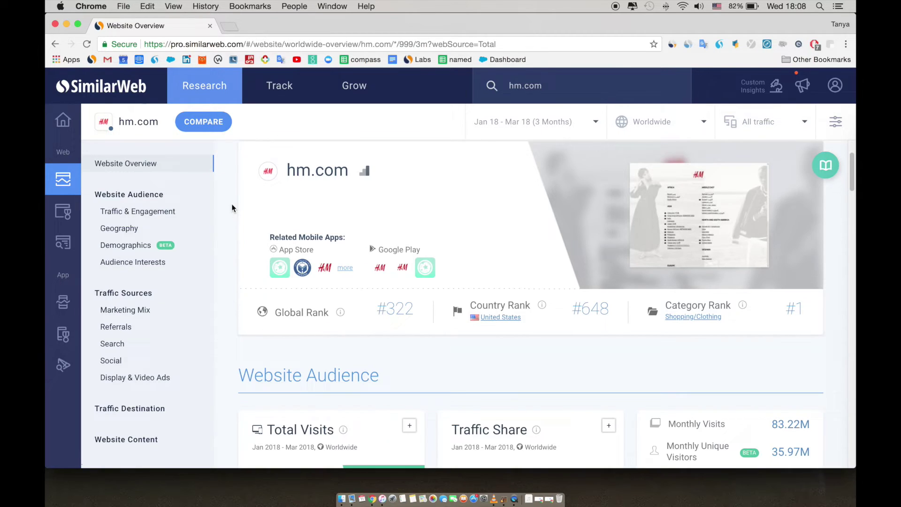
scroll(231, 207, down, 1)
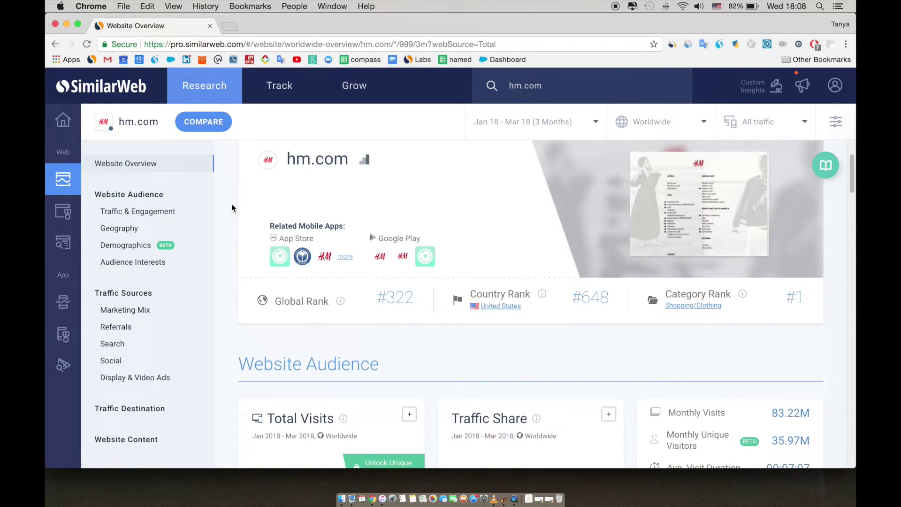
scroll(231, 207, down, 4)
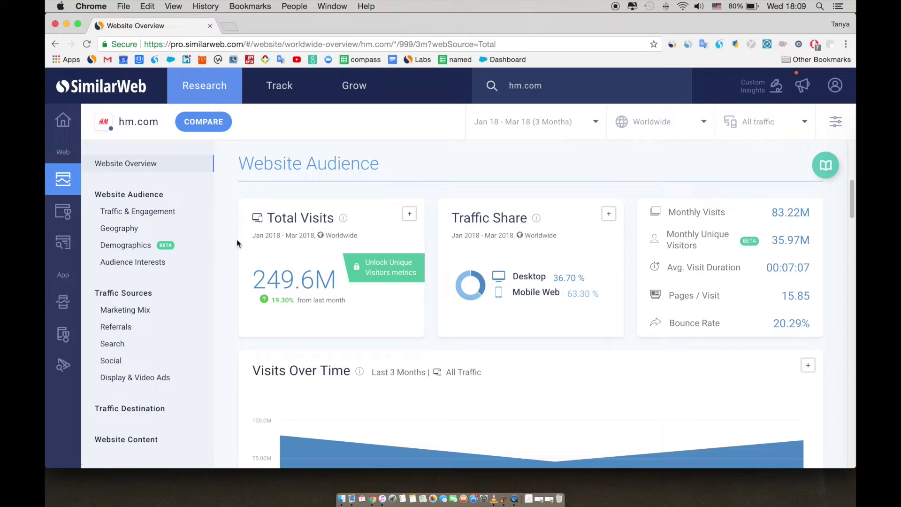
Add zara.com as a competitor to compare against hm.com and update the comparison
click(207, 126)
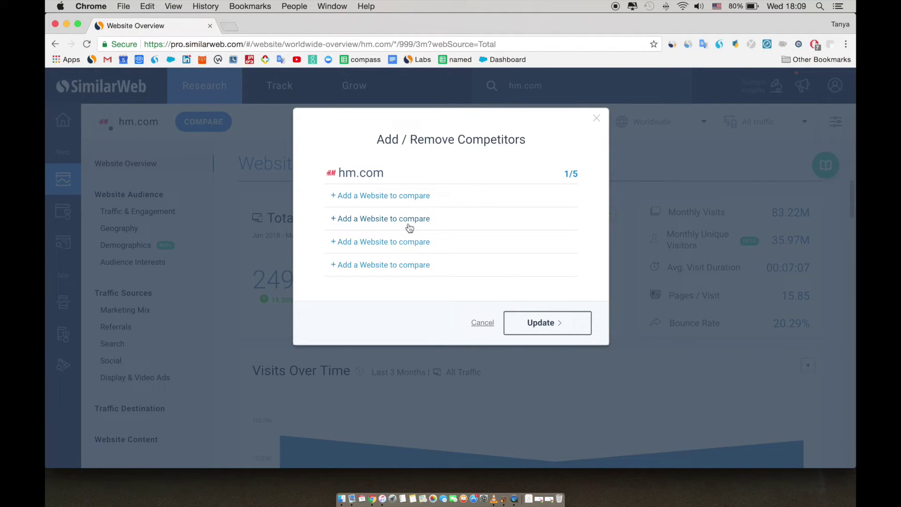
click(406, 199)
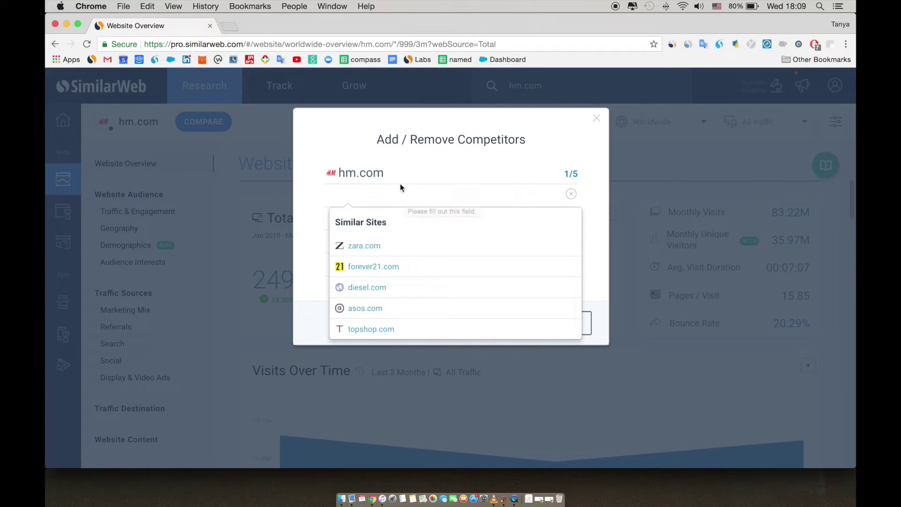
text(zara.com)
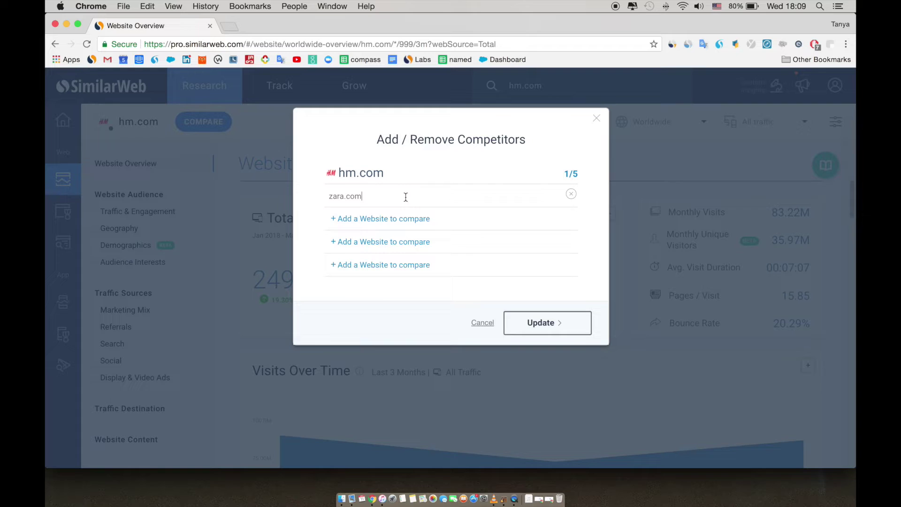
click(399, 214)
click(543, 324)
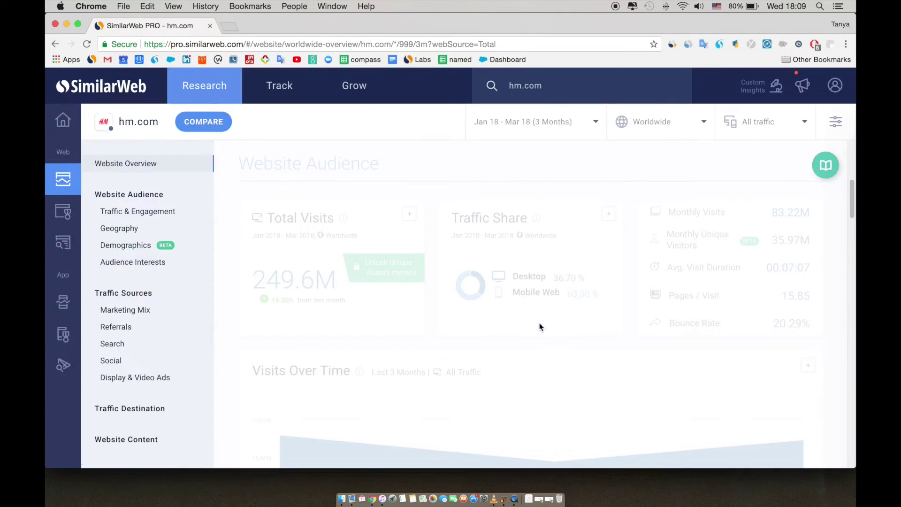
Show Traffic & Engagement down to the Engagement table: 83.22M vs 59.15M monthly visits
click(139, 212)
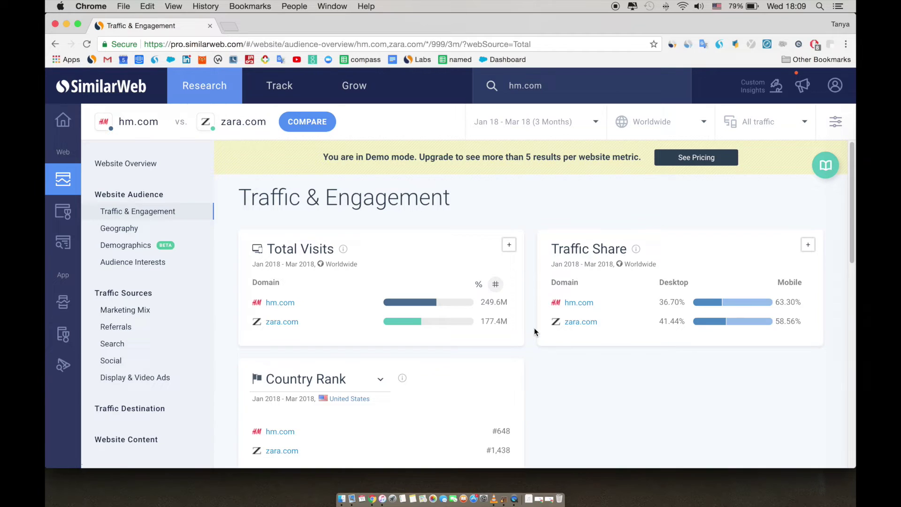
scroll(534, 328, down, 3)
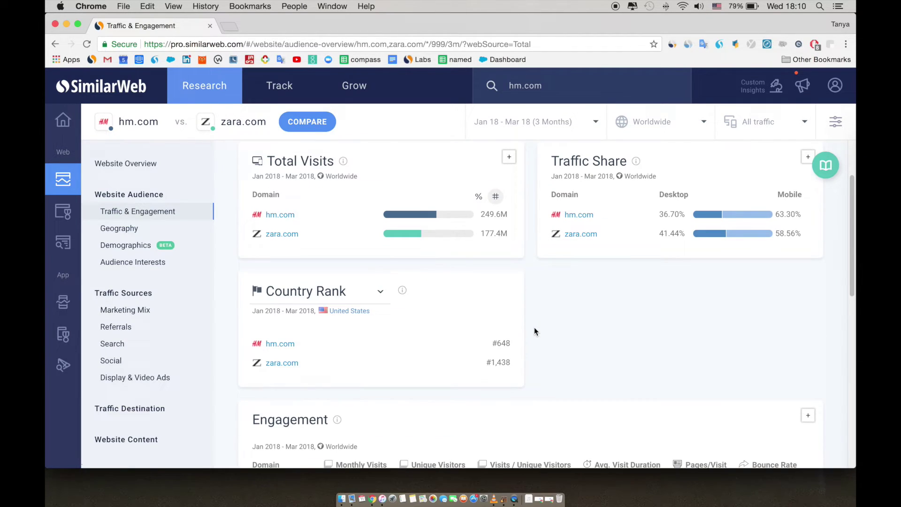
scroll(536, 328, down, 5)
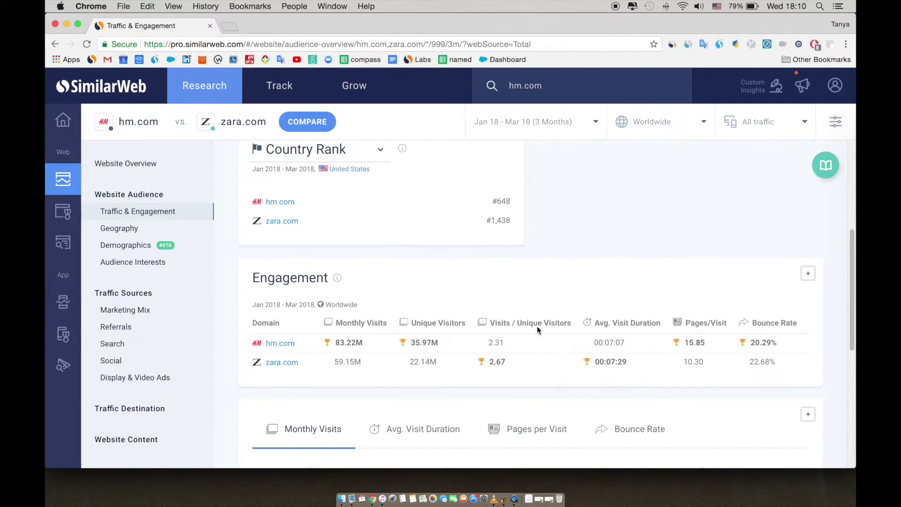
scroll(537, 326, down, 1)
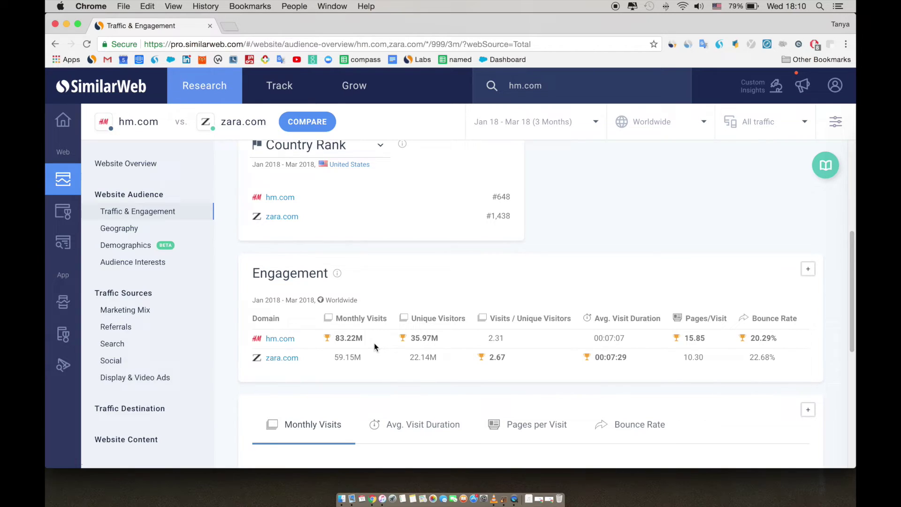
Sort by Monthly Visits and chart weekly Avg. Visit Duration (00:07:07 vs 00:07:29)
click(374, 319)
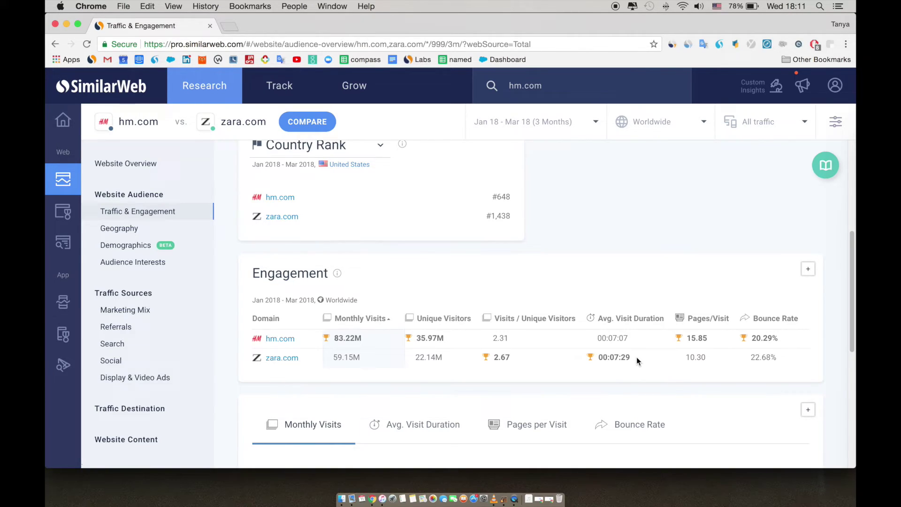
scroll(479, 333, down, 3)
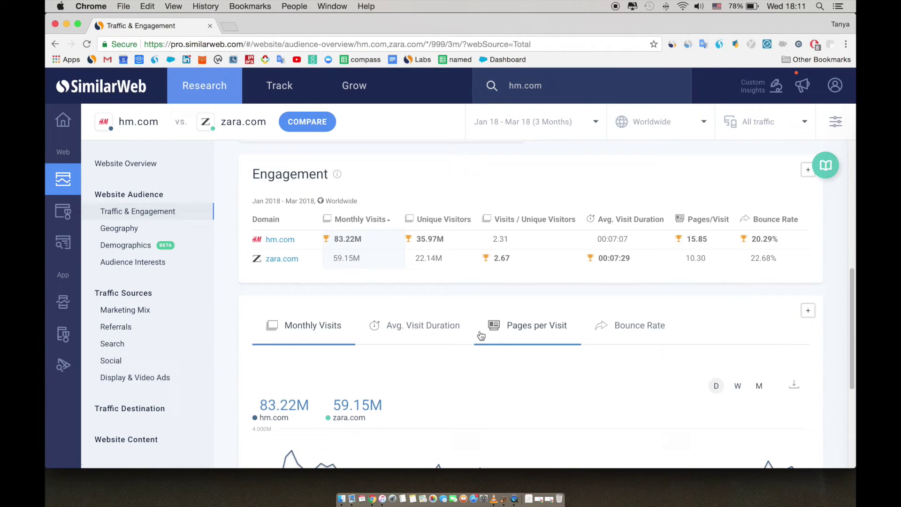
scroll(481, 335, down, 2)
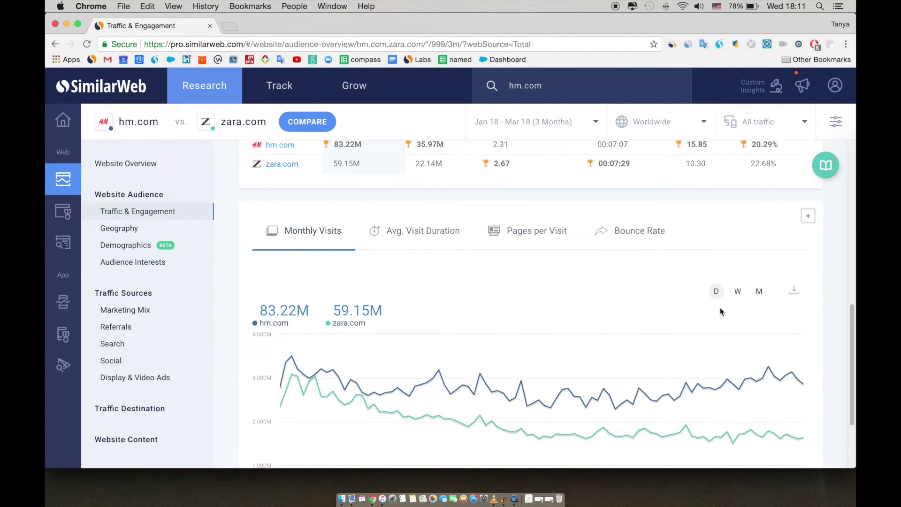
click(412, 230)
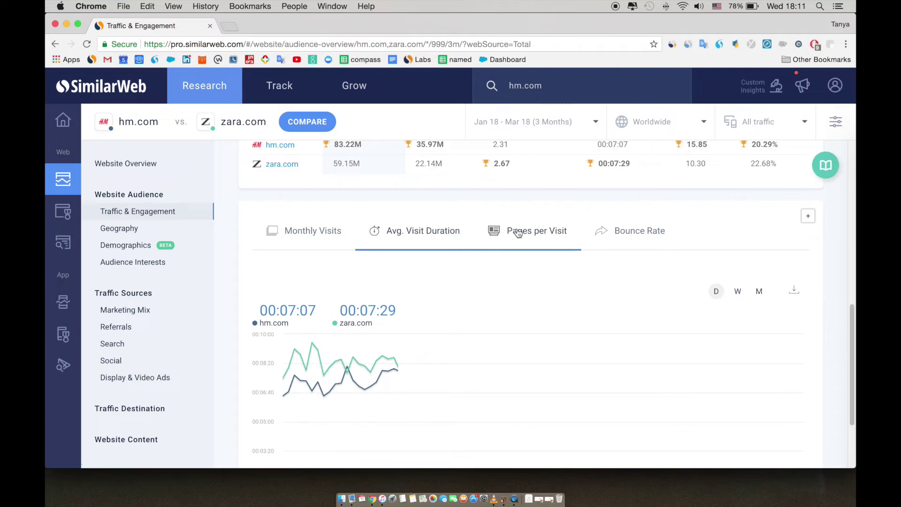
click(759, 294)
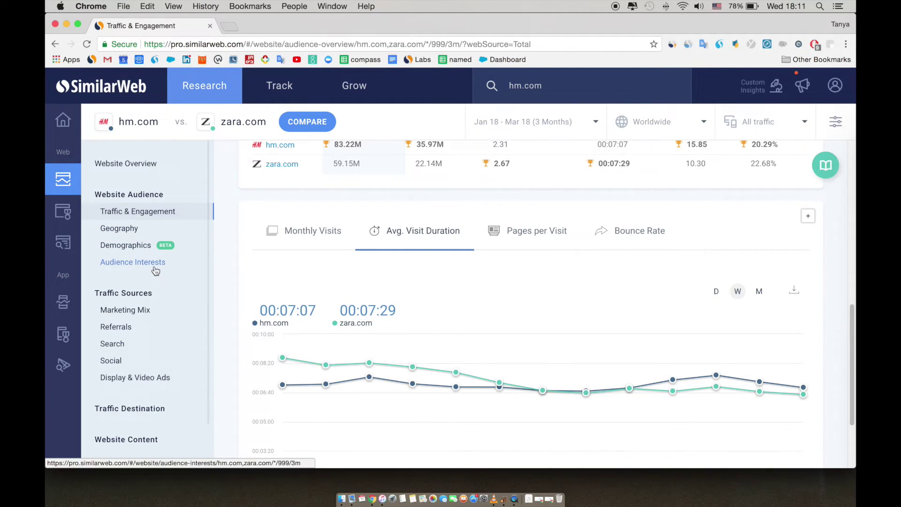
Show Audience Interests for hm.com, led by Shopping > Clothing at 11.33%
click(155, 268)
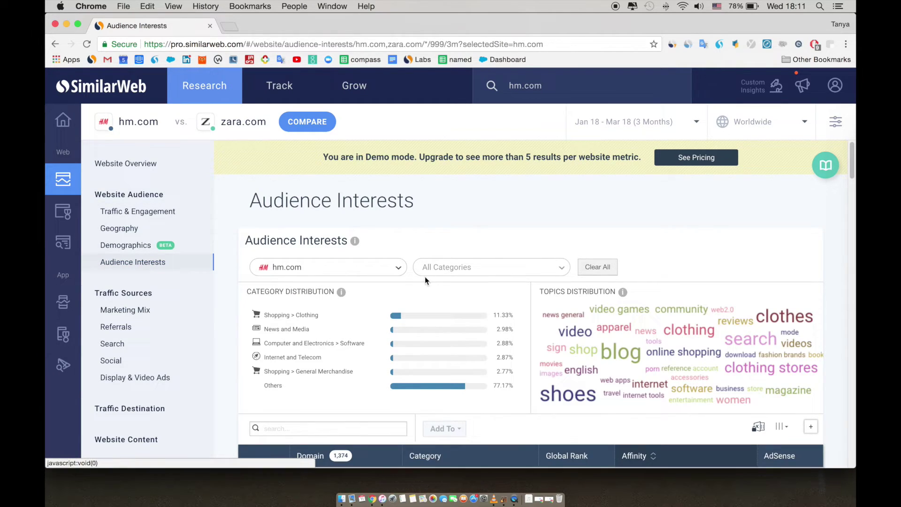
scroll(526, 352, down, 3)
click(366, 193)
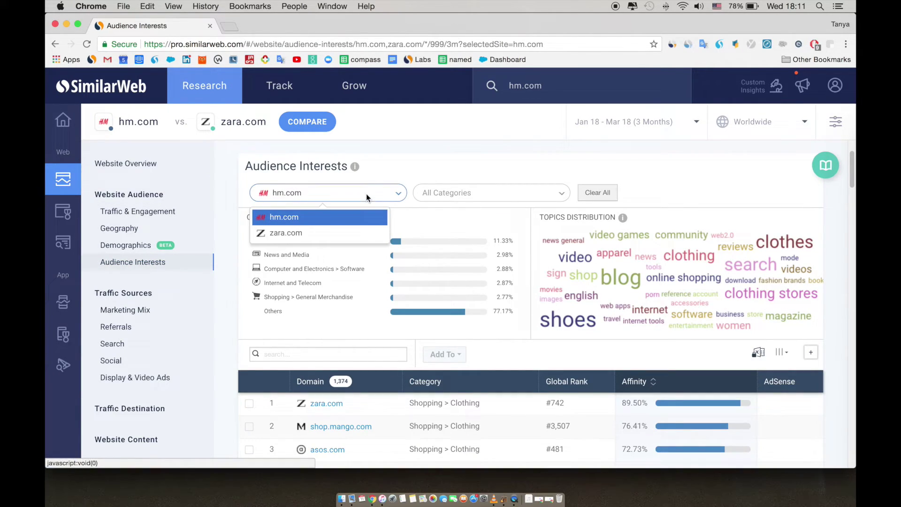
click(228, 225)
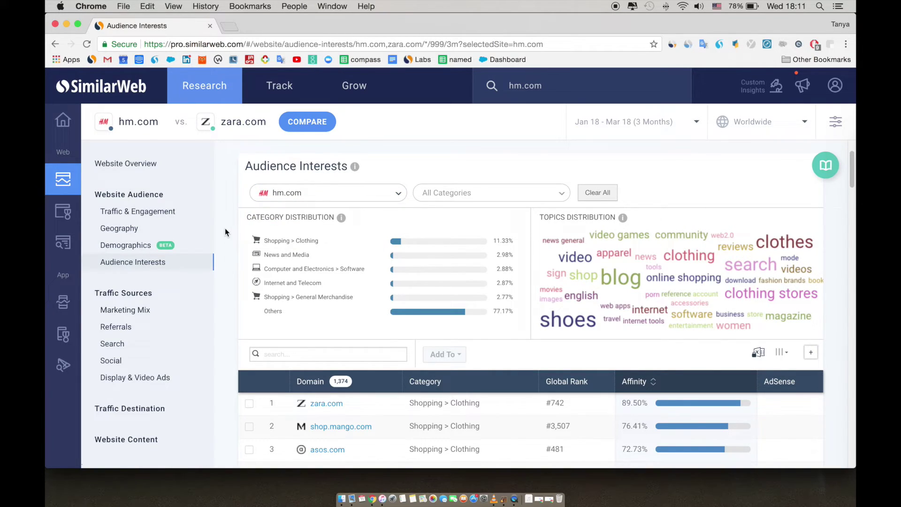
Open Marketing Mix and inspect the Direct and Referrals channel bars for both sites
click(148, 315)
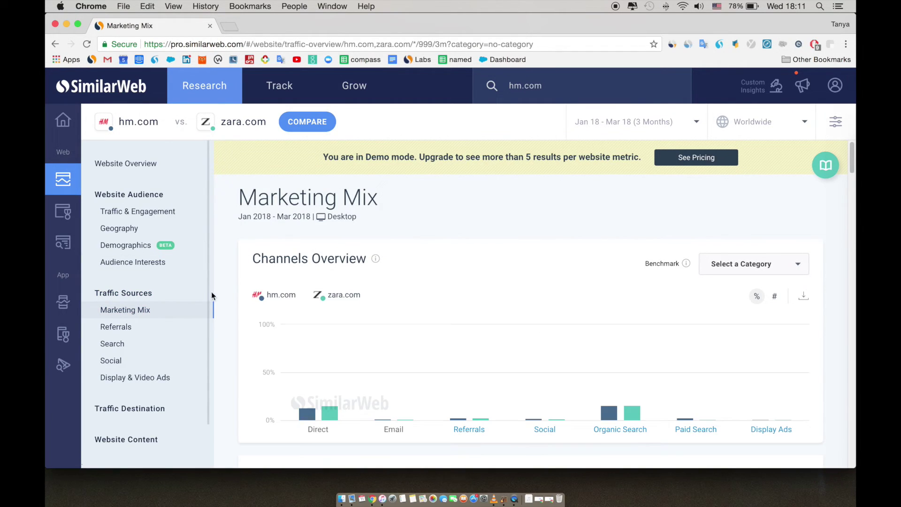
scroll(225, 273, down, 1)
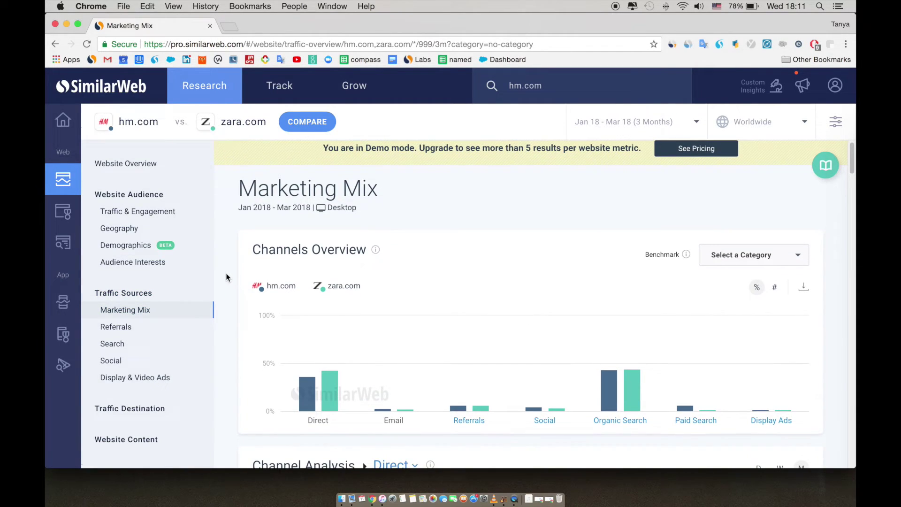
scroll(226, 278, down, 1)
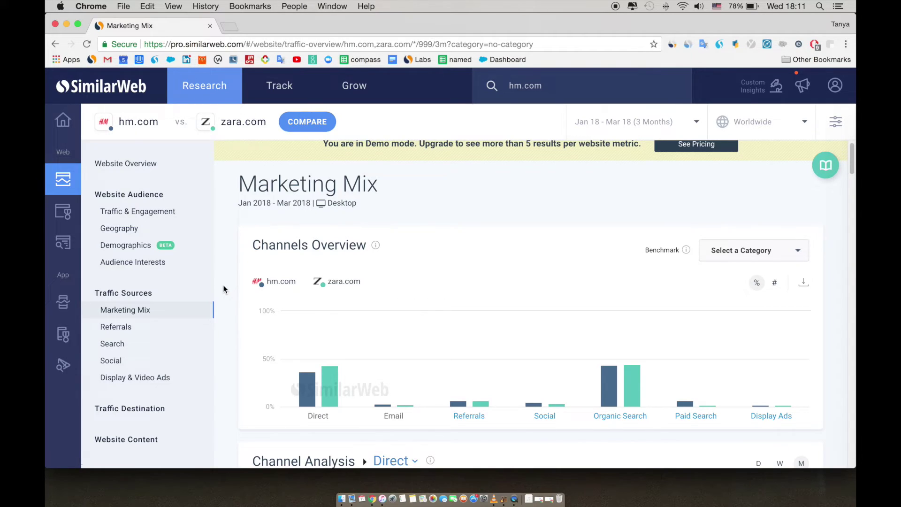
mouse_move(366, 362)
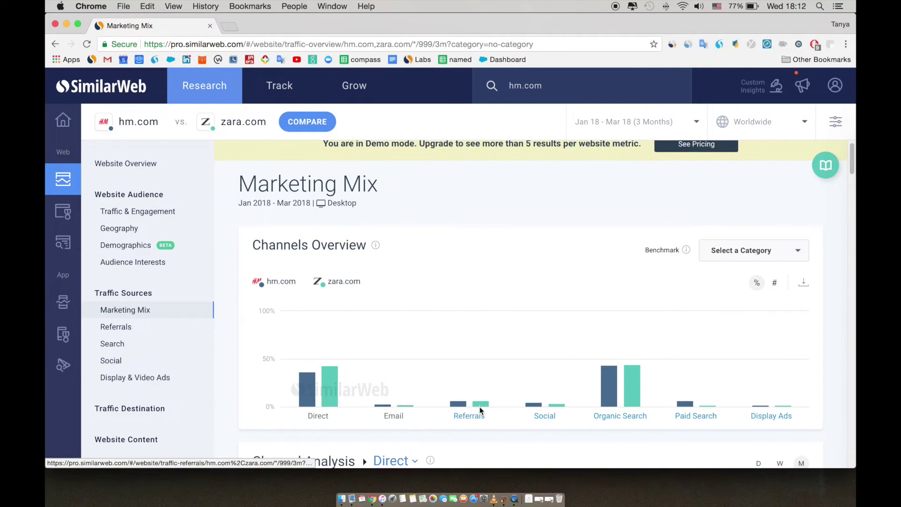
Open the Referrals comparison and reach the domain table led by indeed.co.uk at 3.10%
mouse_move(467, 408)
click(468, 418)
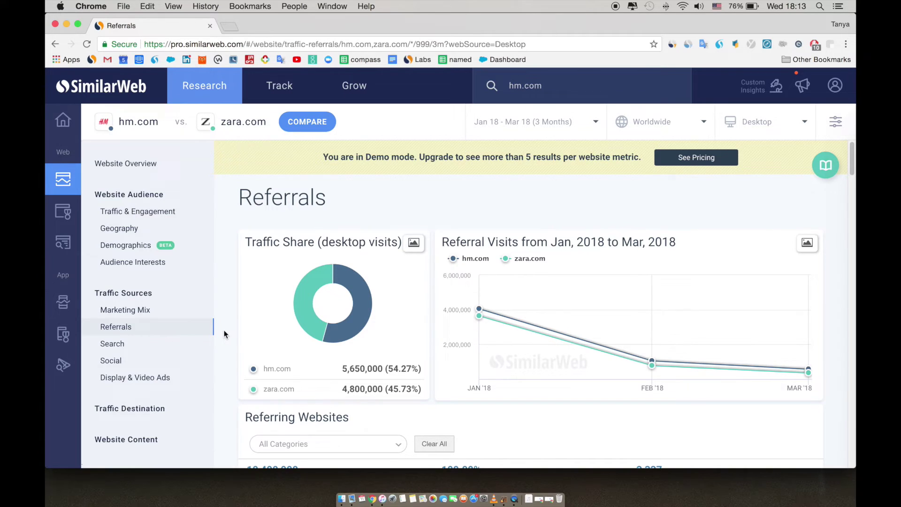
scroll(224, 331, down, 1)
scroll(224, 334, down, 1)
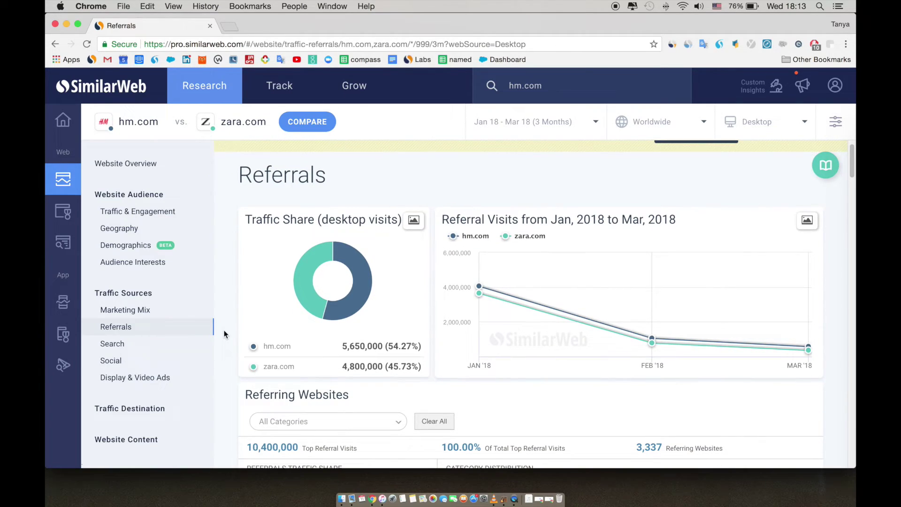
scroll(224, 331, down, 6)
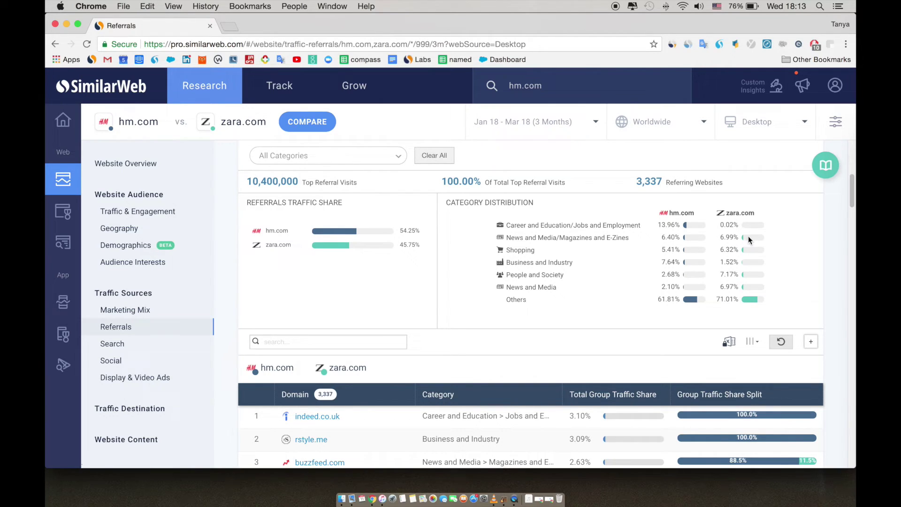
scroll(447, 310, down, 3)
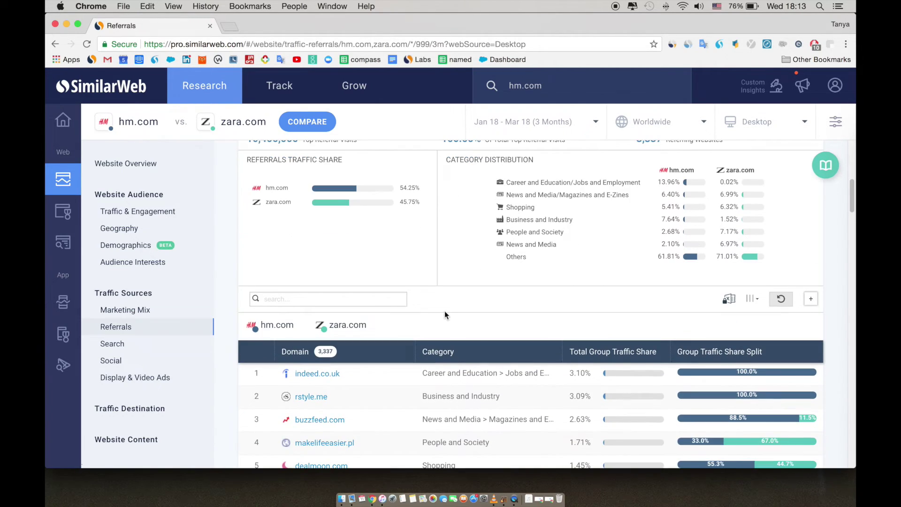
scroll(444, 310, down, 1)
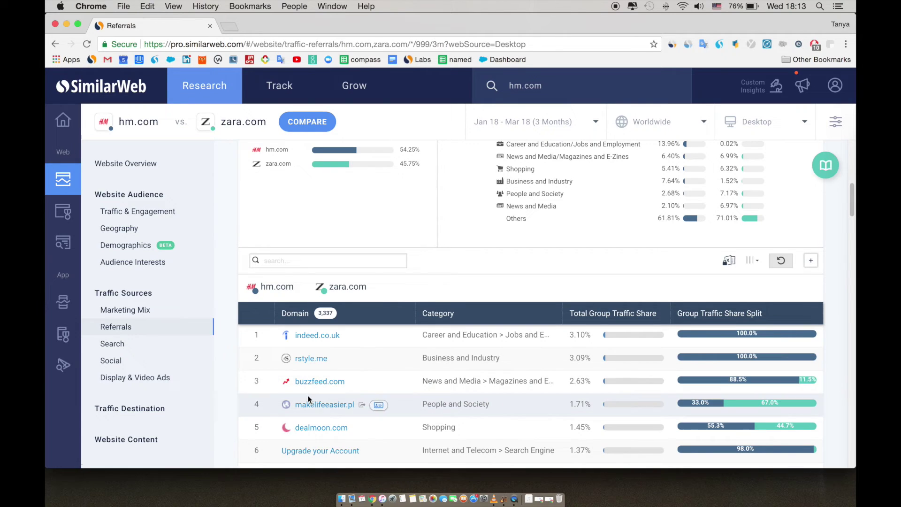
scroll(729, 348, down, 5)
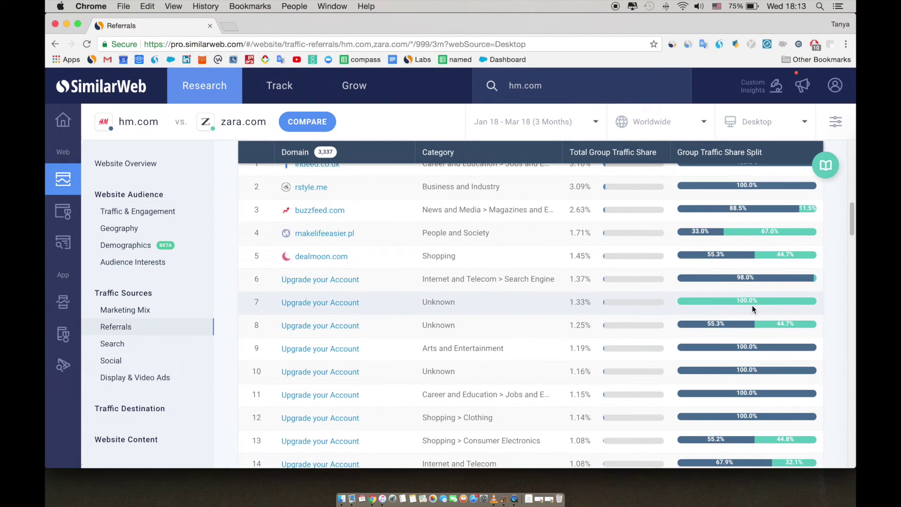
scroll(754, 375, down, 1)
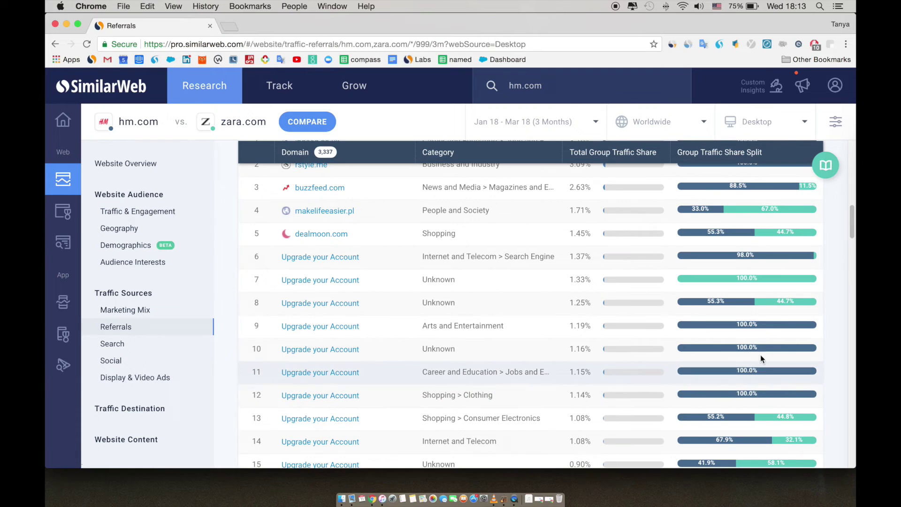
scroll(756, 354, down, 9)
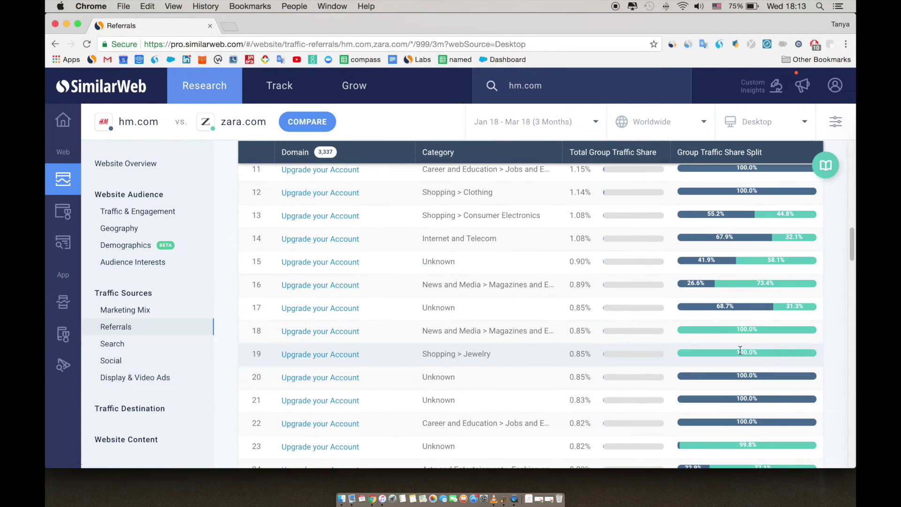
scroll(741, 352, down, 1)
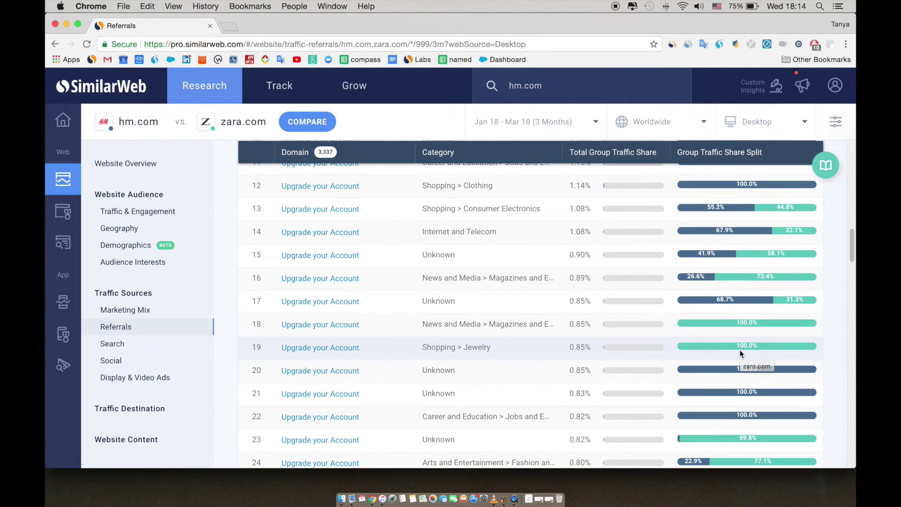
scroll(740, 350, up, 1)
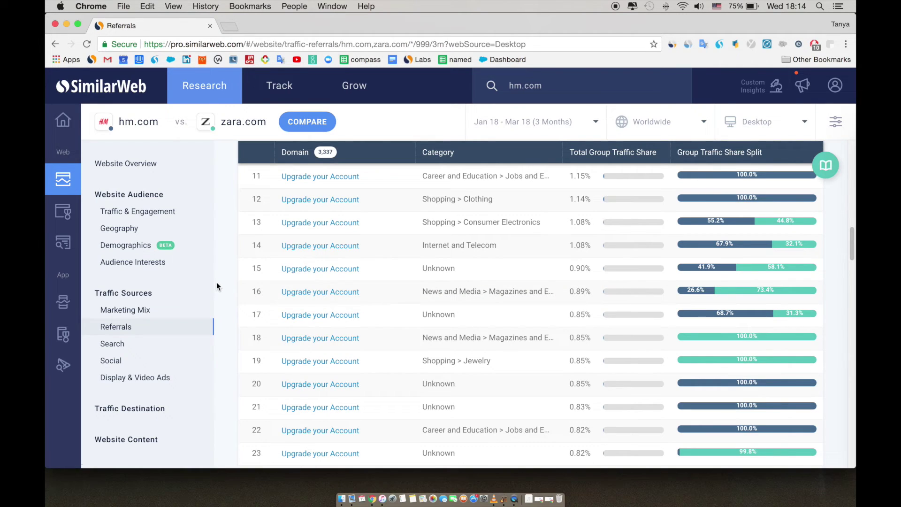
scroll(218, 285, up, 5)
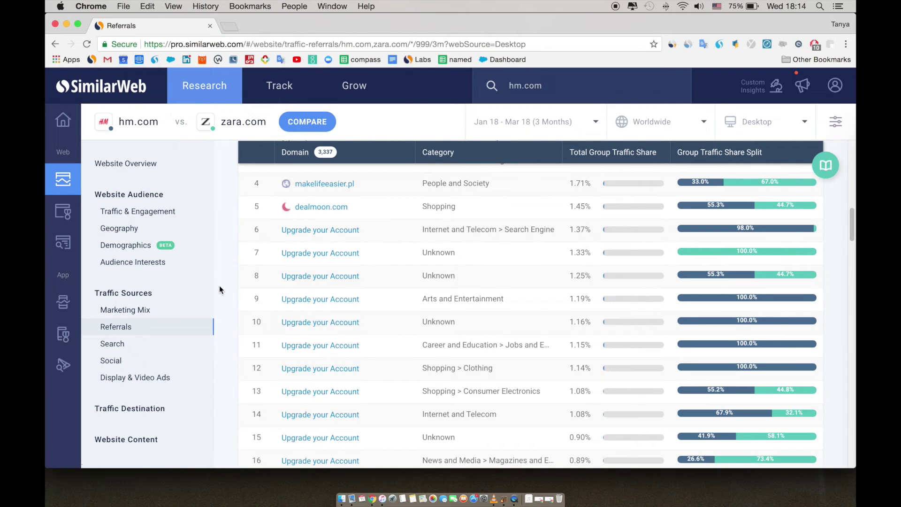
scroll(218, 286, up, 10)
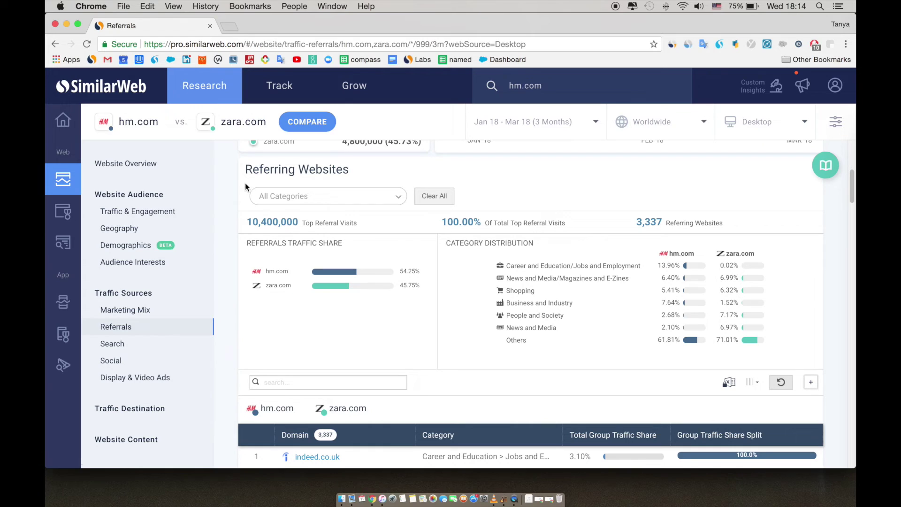
Open the Search report and scroll down to Search Traffic & Engagement
click(120, 349)
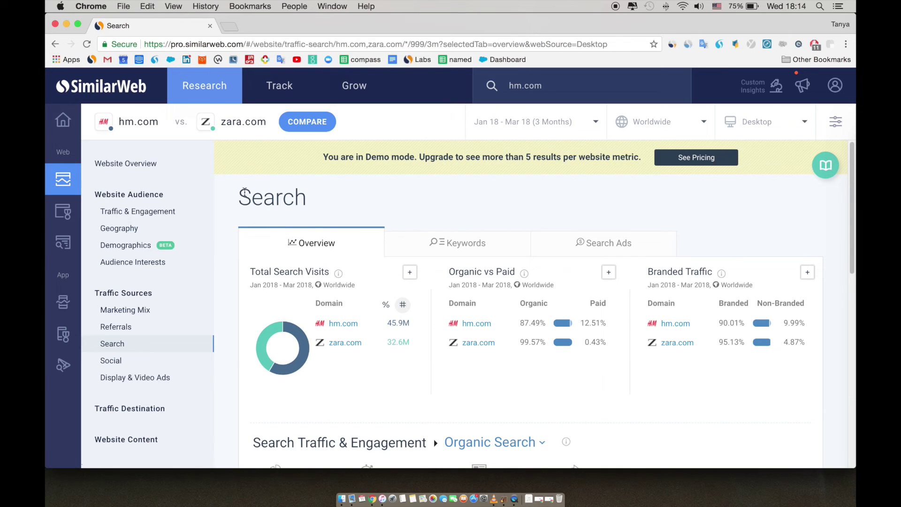
scroll(237, 191, down, 1)
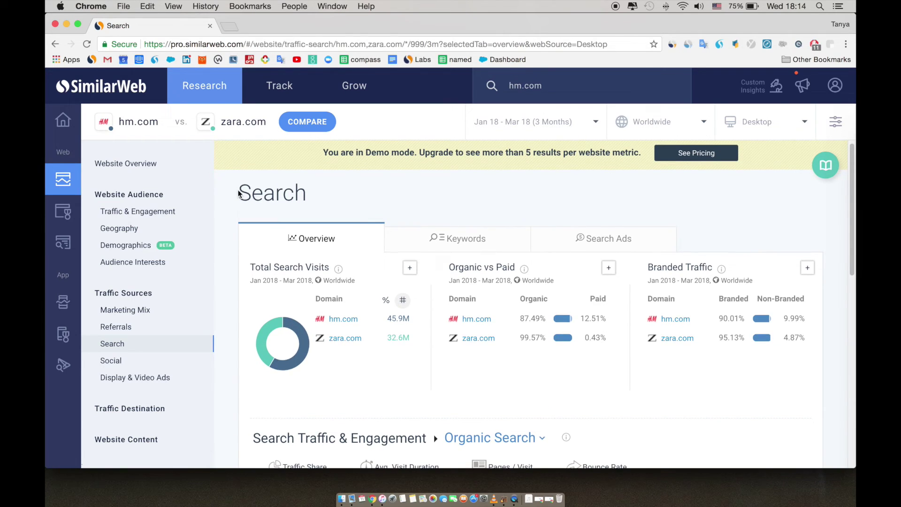
scroll(238, 190, down, 1)
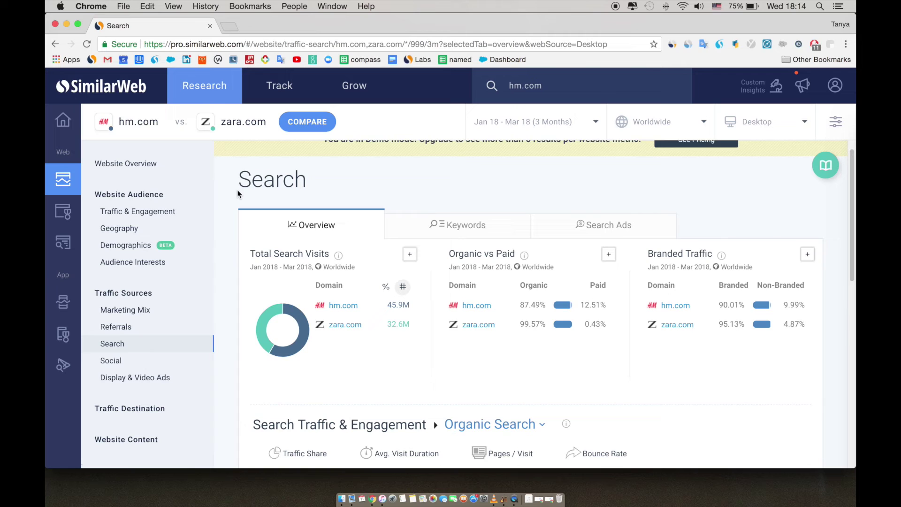
scroll(238, 190, down, 1)
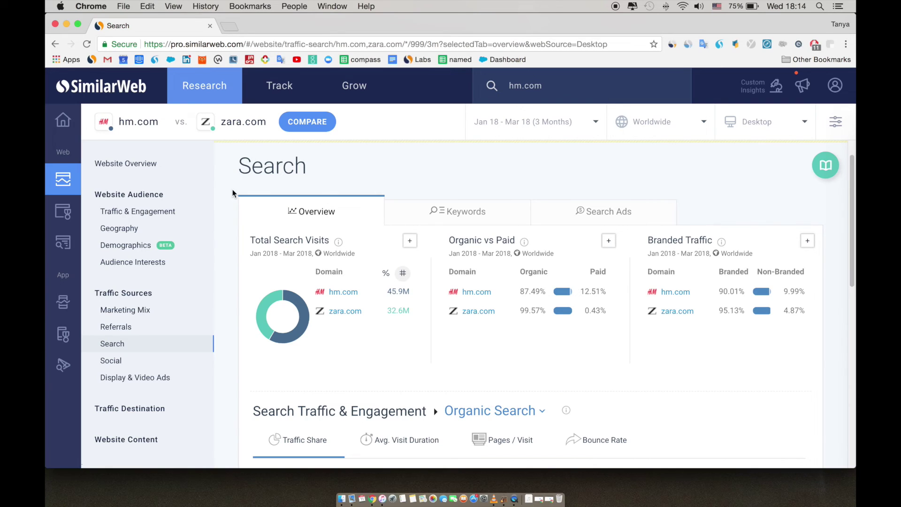
scroll(233, 190, down, 5)
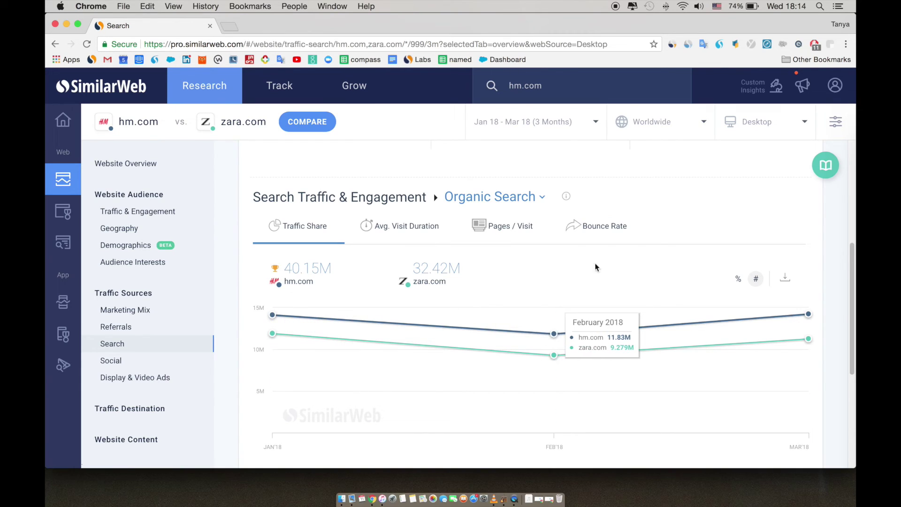
Chart Paid Search pages per visit: 13.52 for hm.com versus 8.13 for zara.com
click(521, 198)
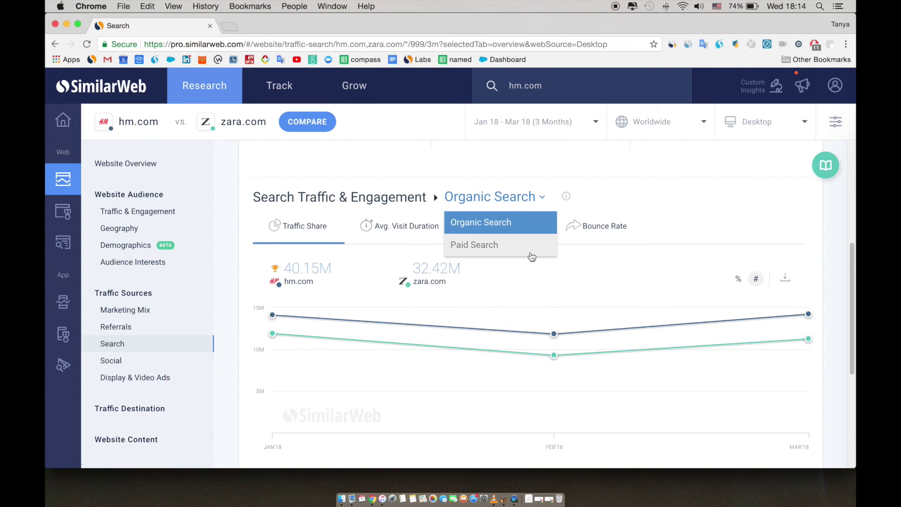
click(532, 256)
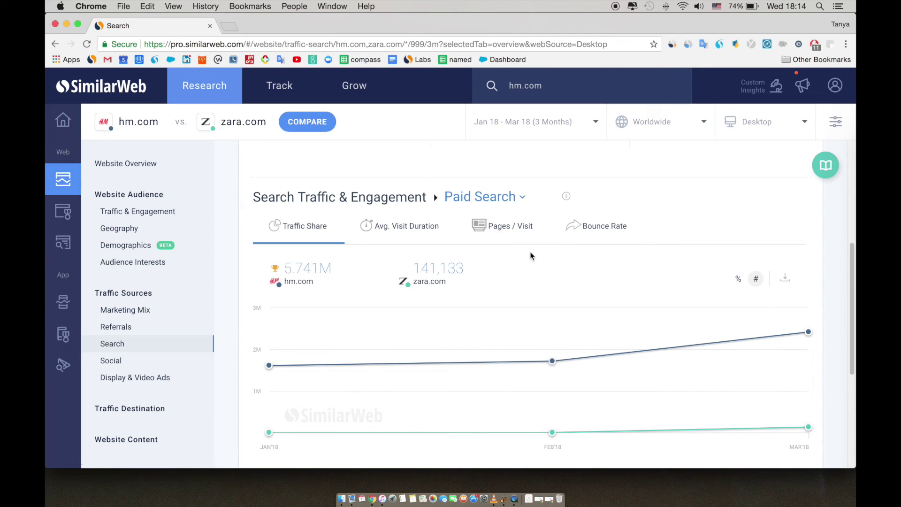
click(437, 228)
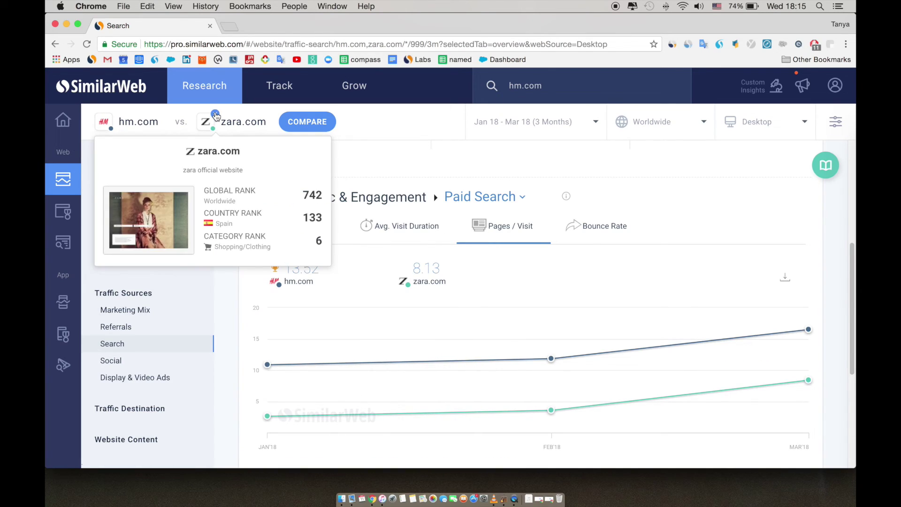
Remove zara.com and browse hm.com's Keywords table, where 'h&m' leads at 25.63%
click(215, 114)
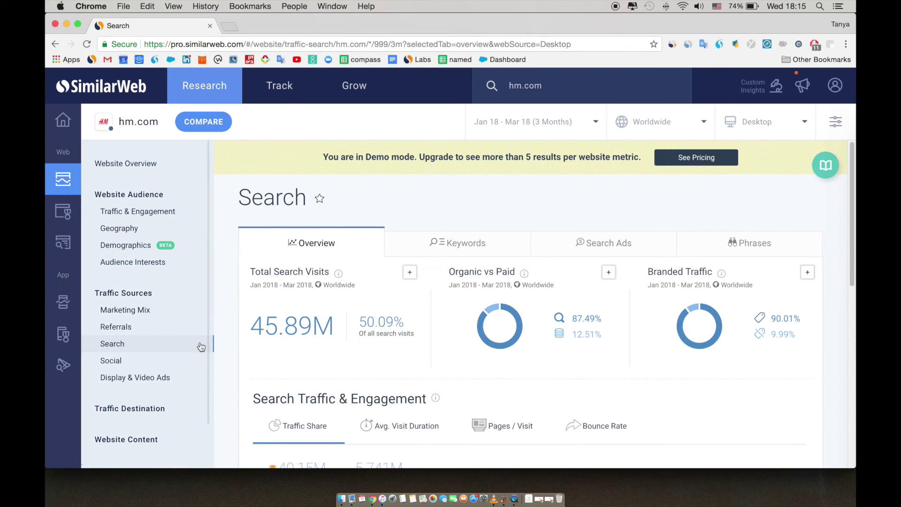
click(425, 252)
scroll(342, 231, down, 1)
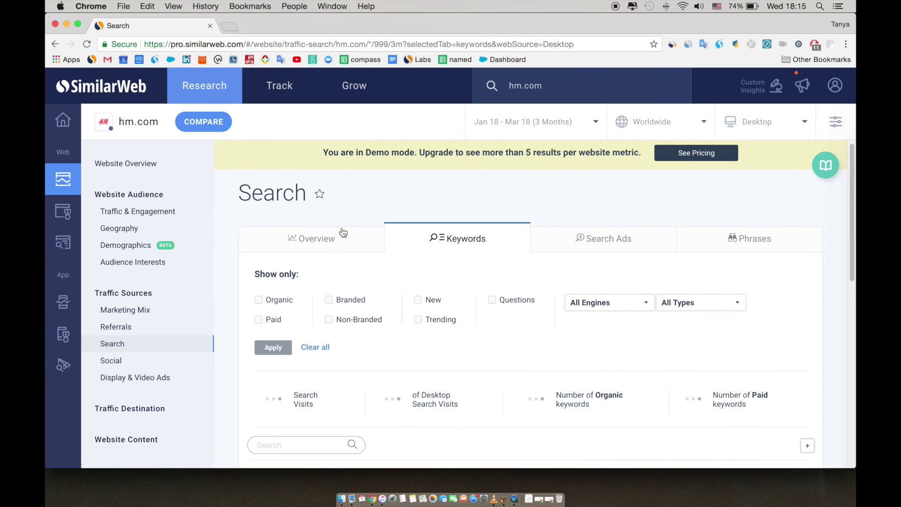
scroll(340, 225, down, 5)
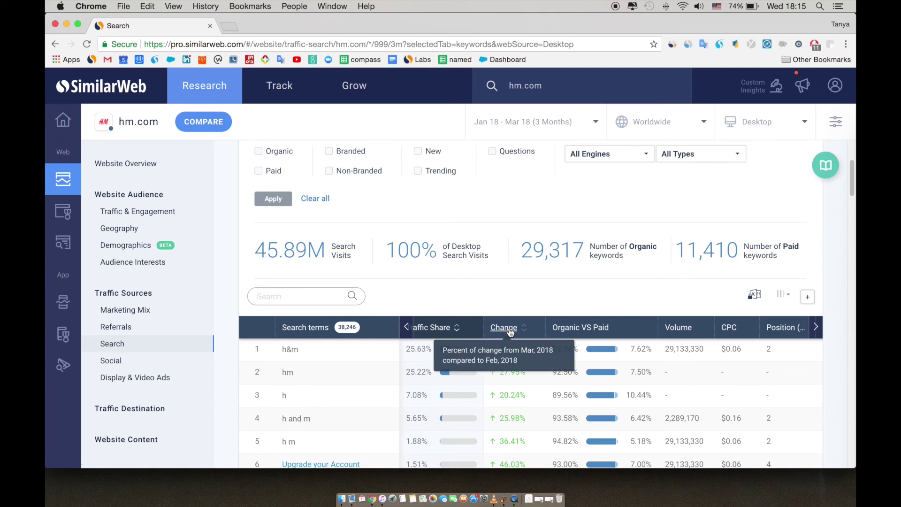
scroll(504, 332, down, 5)
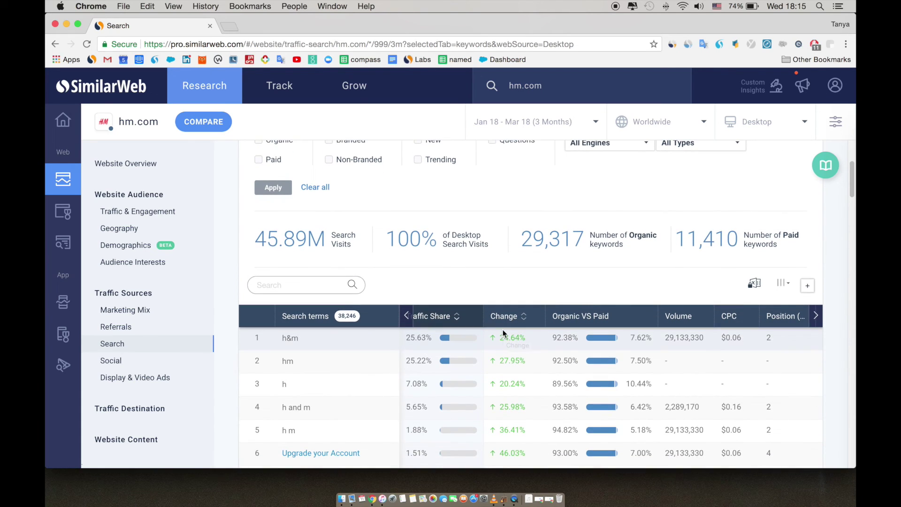
scroll(503, 333, down, 3)
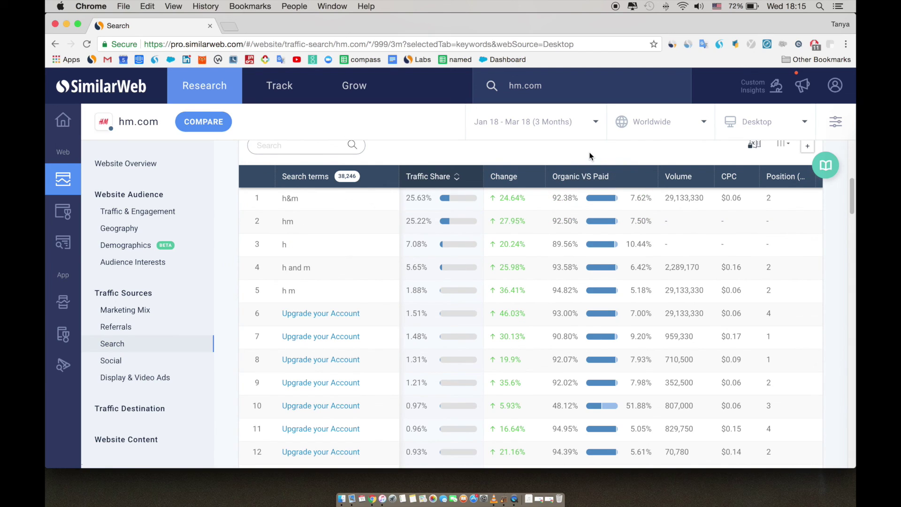
scroll(589, 153, up, 6)
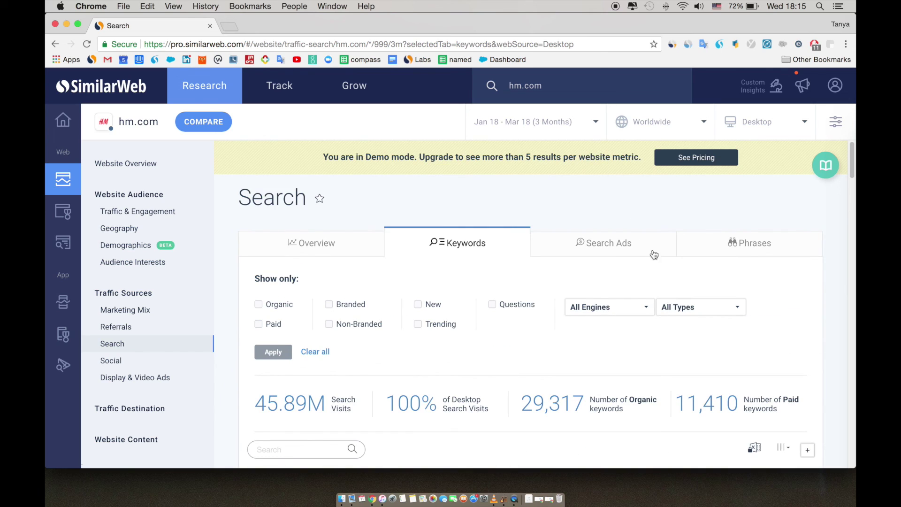
Browse hm.com's 50,062 search phrases, led by 'h&m' at 30.51% and 'and' at 6.31%
click(718, 254)
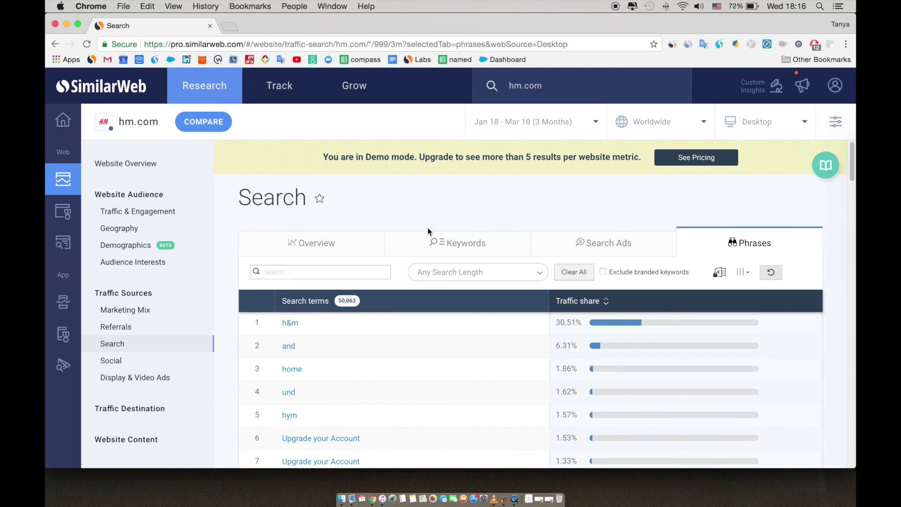
scroll(410, 222, down, 1)
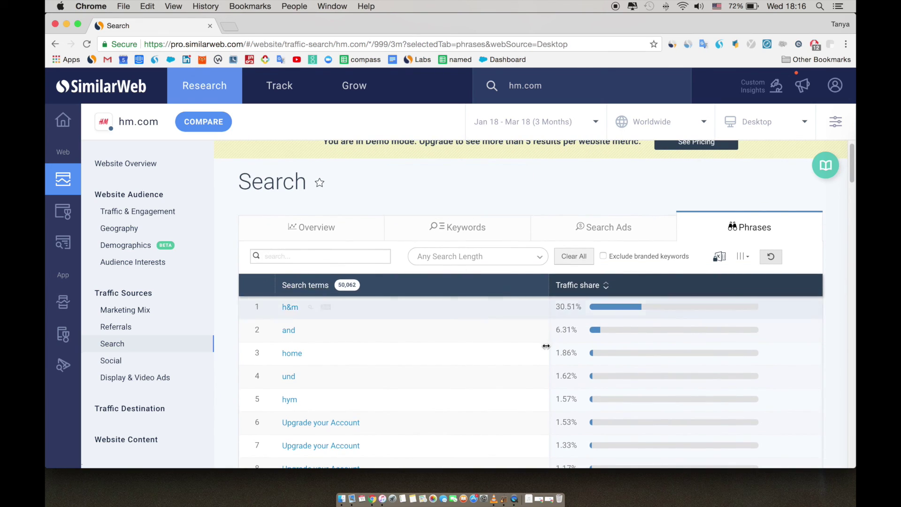
scroll(546, 346, down, 1)
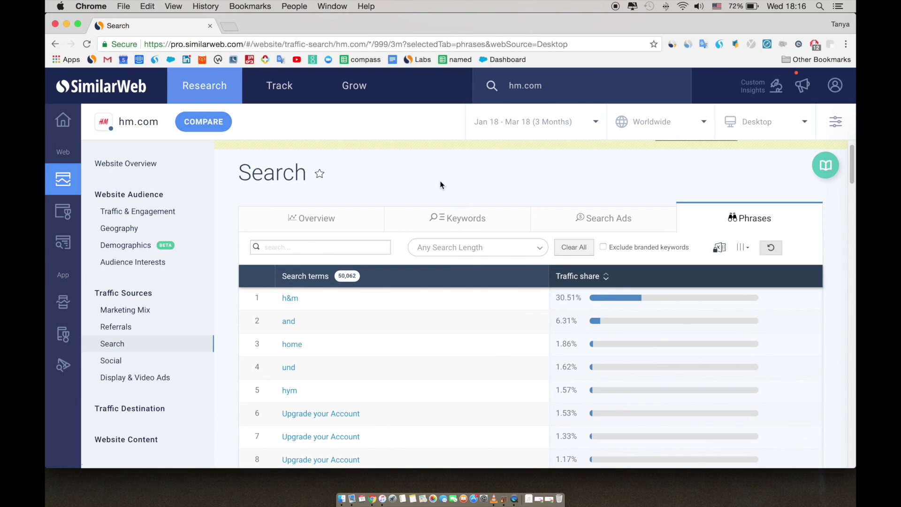
Go to hm.com's Website Overview page with All traffic selected
click(154, 168)
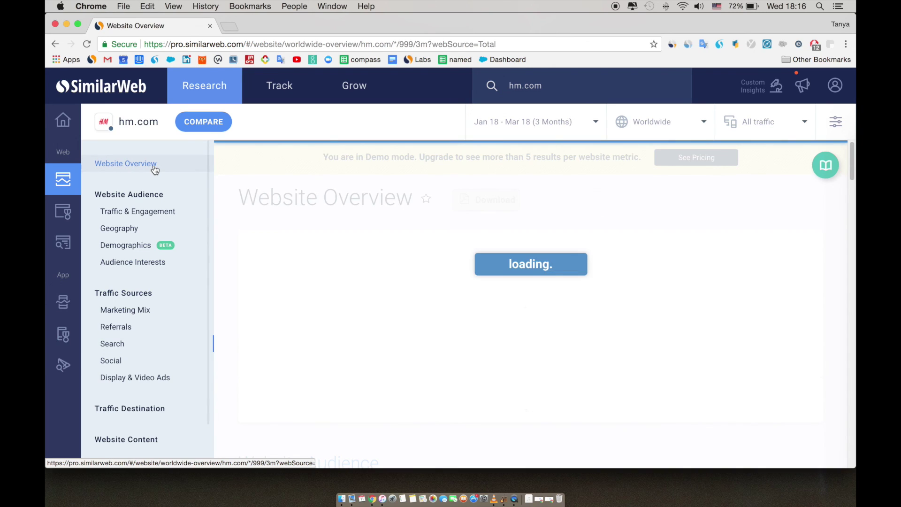